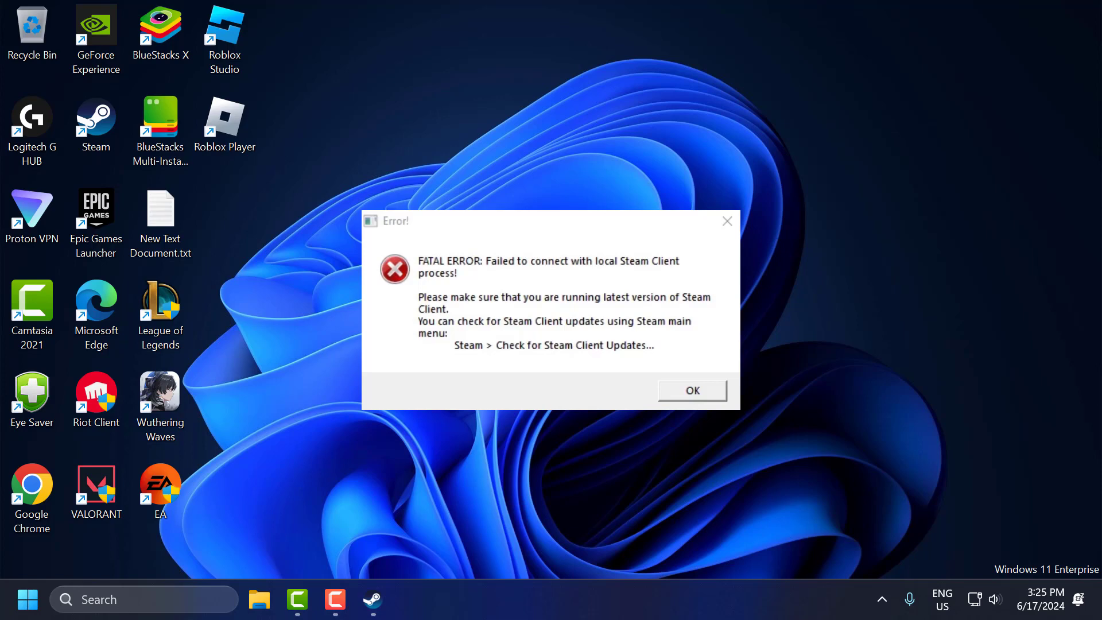
Step: Dismiss the Steam connection error, close the Steam window and exit the Steam client completely
key("Return")
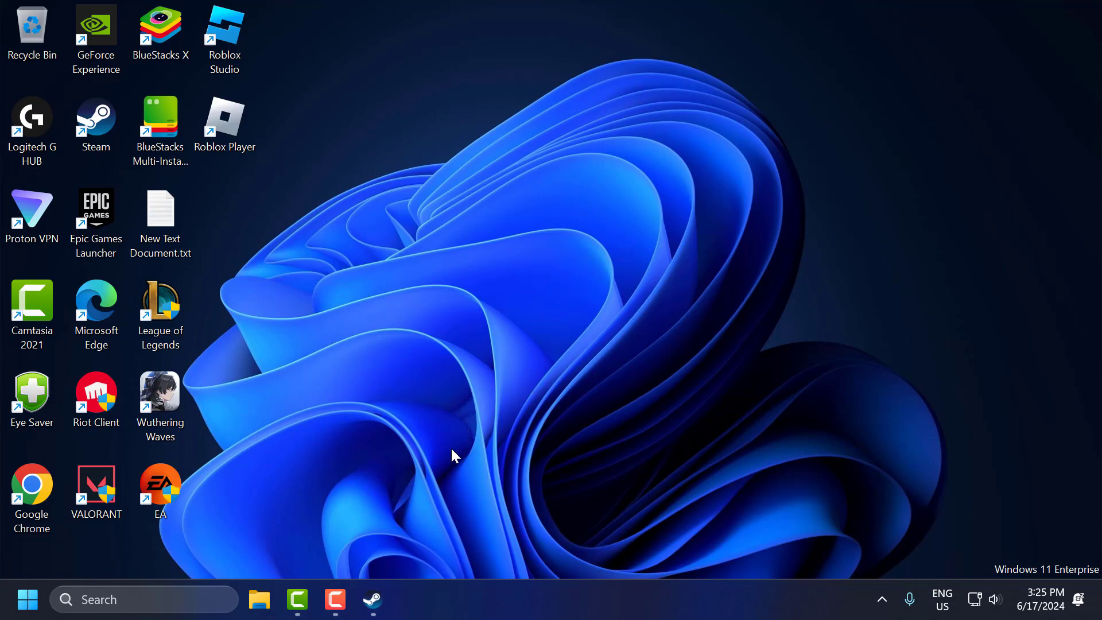
left_click(373, 600)
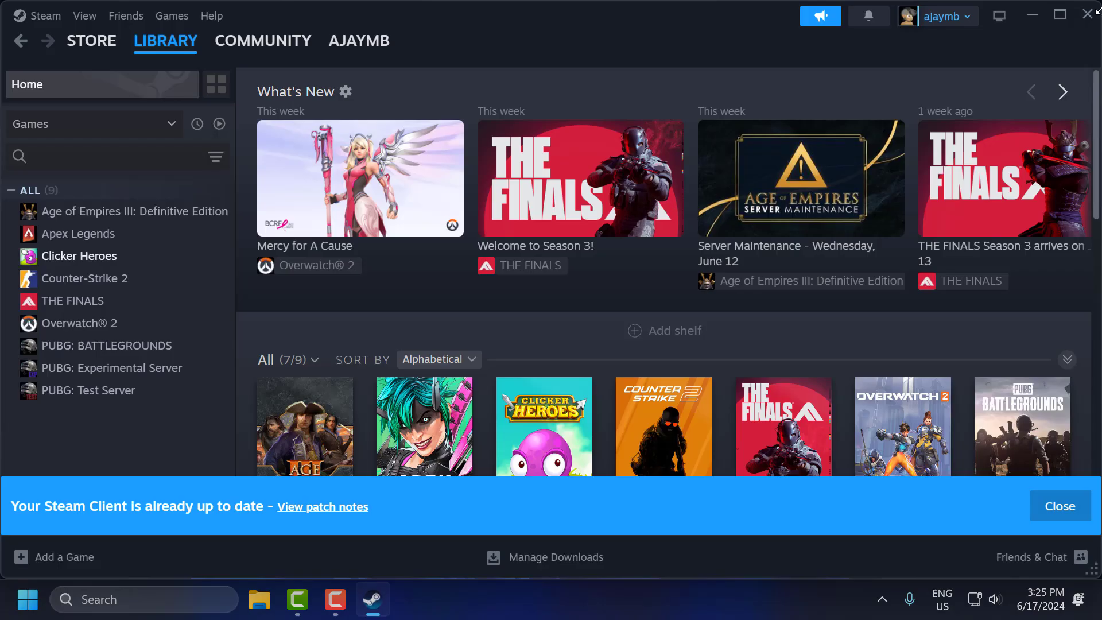
left_click(1093, 17)
left_click(881, 599)
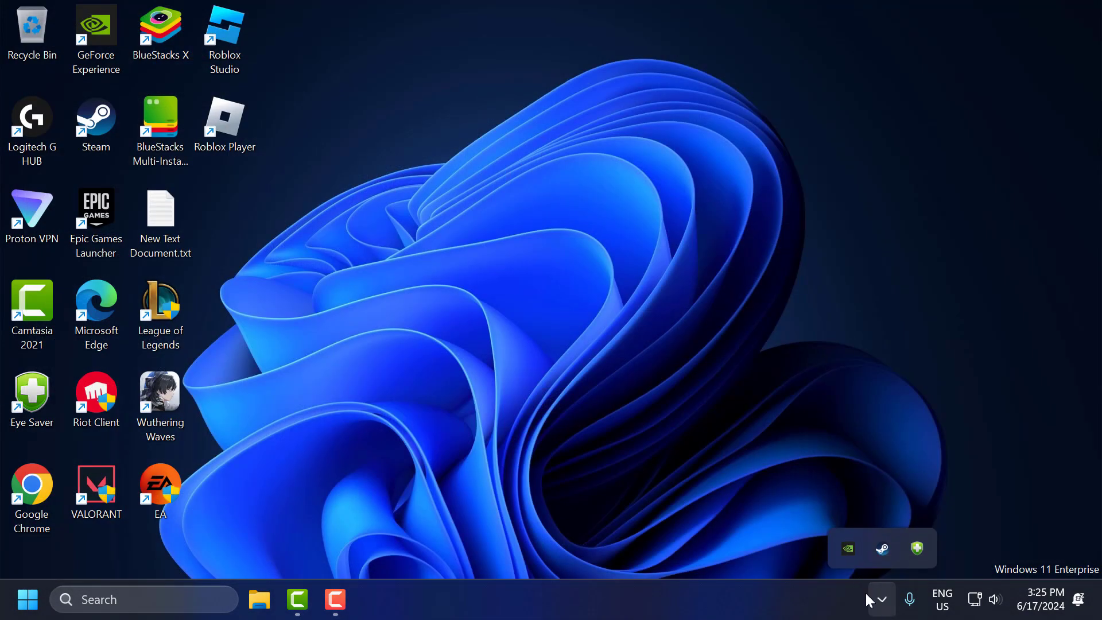
right_click(884, 549)
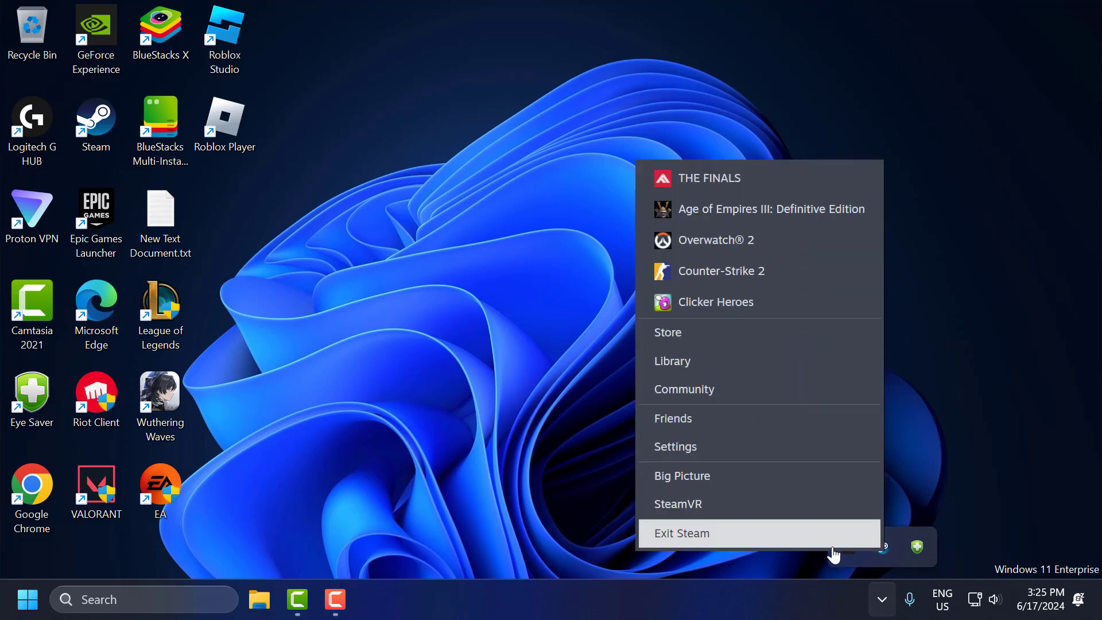
left_click(697, 532)
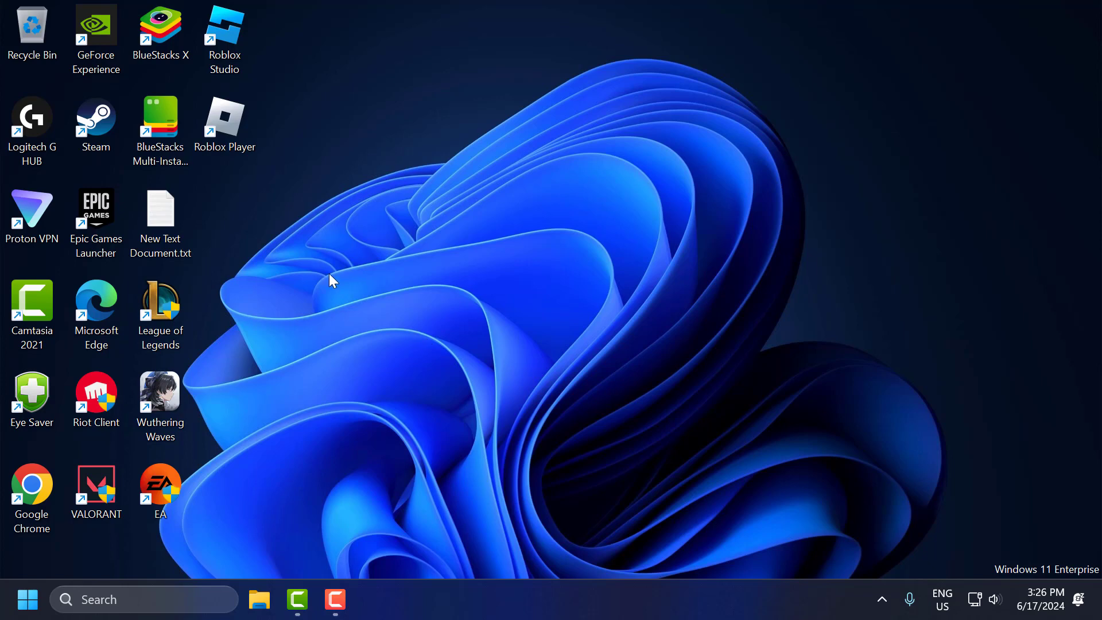
Step: Set the Steam desktop shortcut's compatibility options to run the program as an administrator and apply the change
right_click(102, 136)
left_click(290, 263)
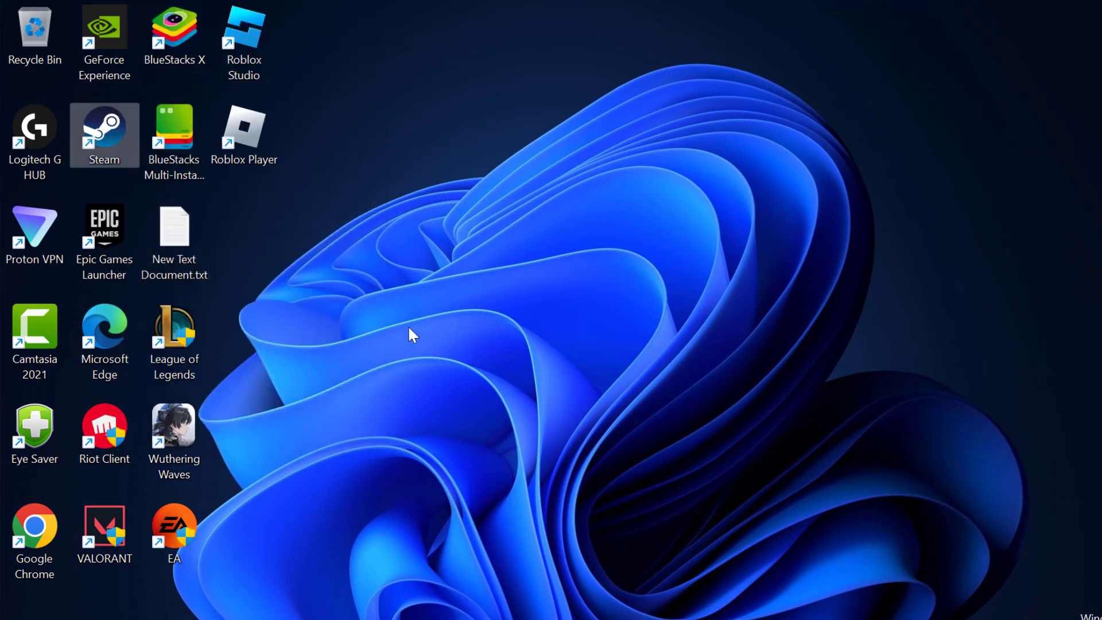
left_click(334, 147)
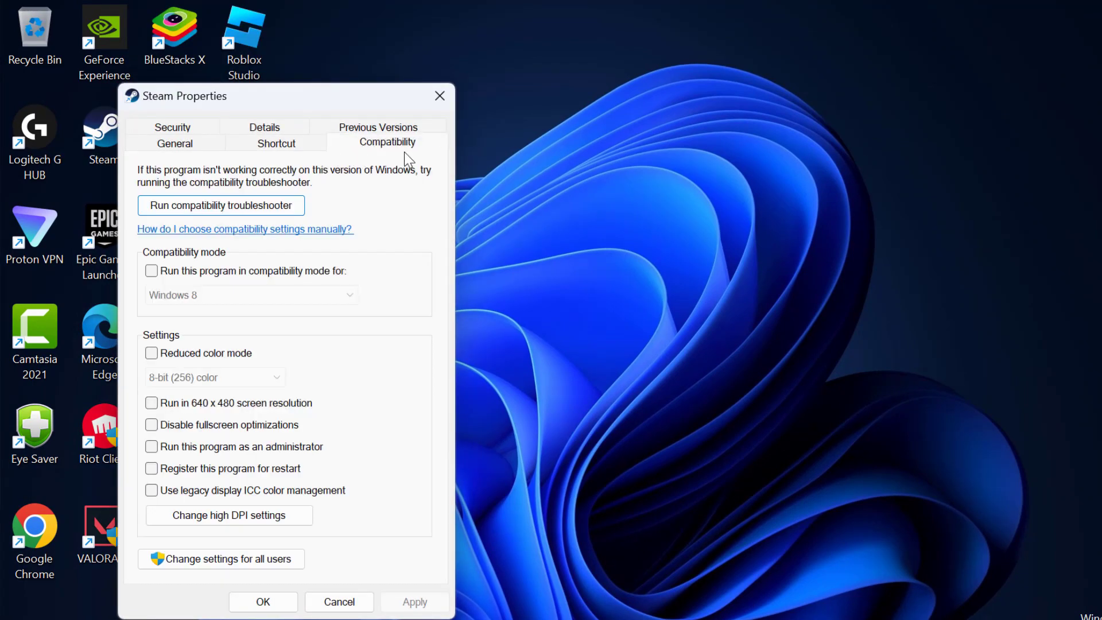
left_click(152, 447)
left_click(415, 602)
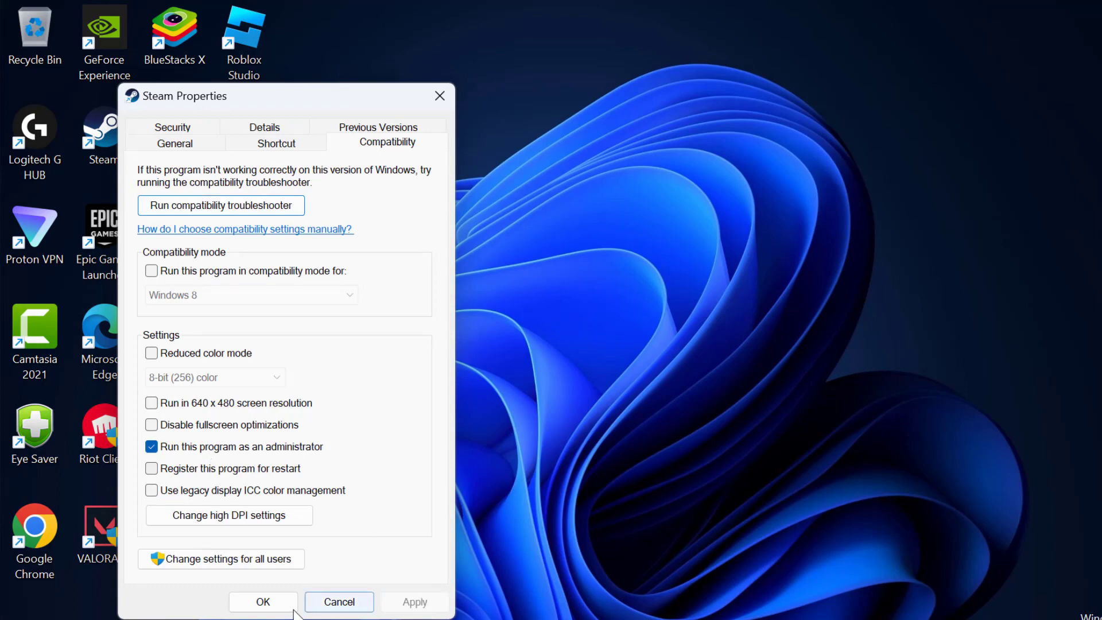
left_click(263, 602)
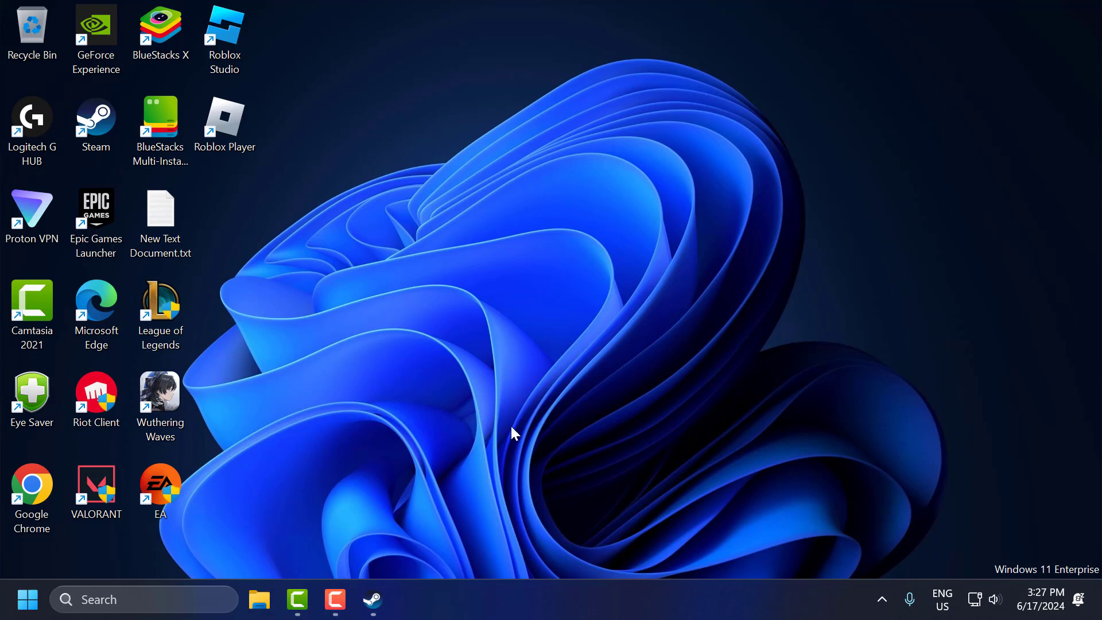
Step: Verify the integrity of the Clicker Heroes game files in Steam, then close its properties and minimize Steam
left_click(373, 600)
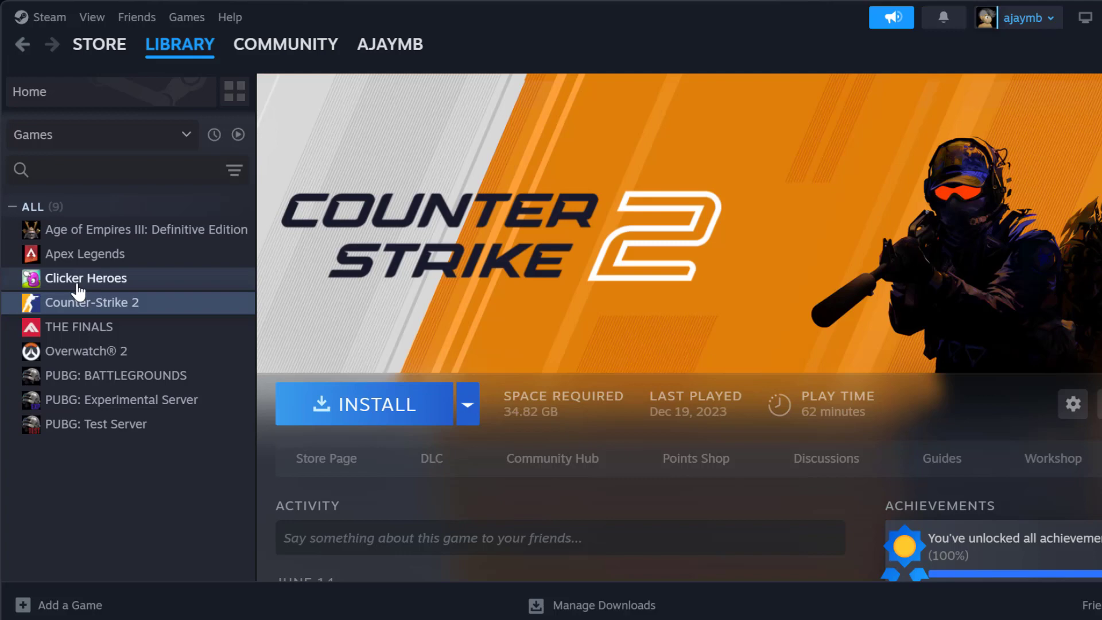
right_click(79, 285)
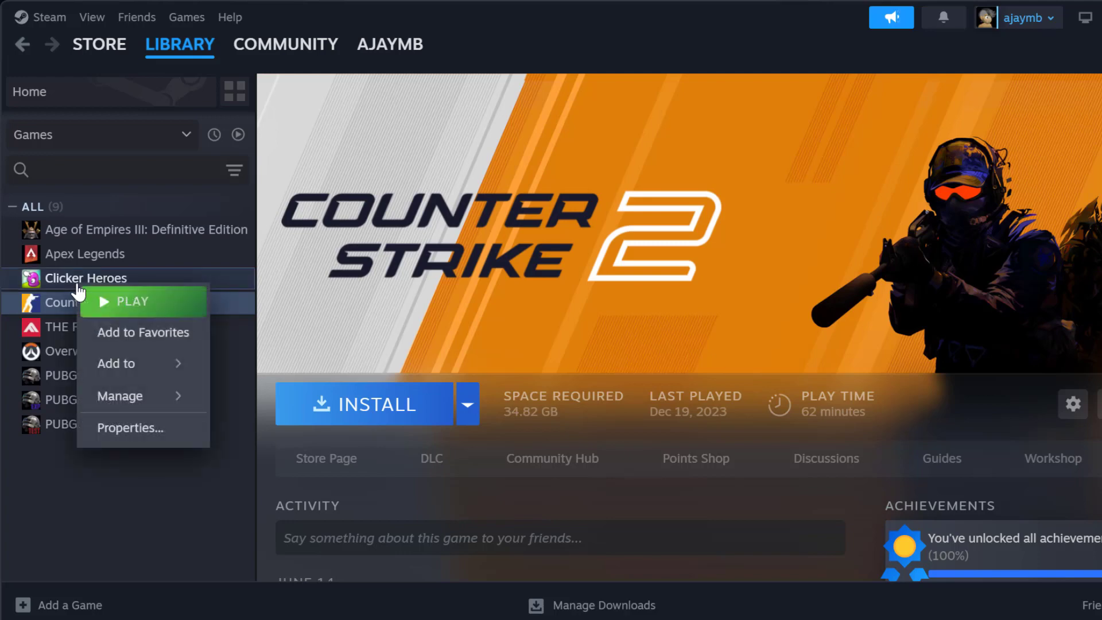
left_click(118, 427)
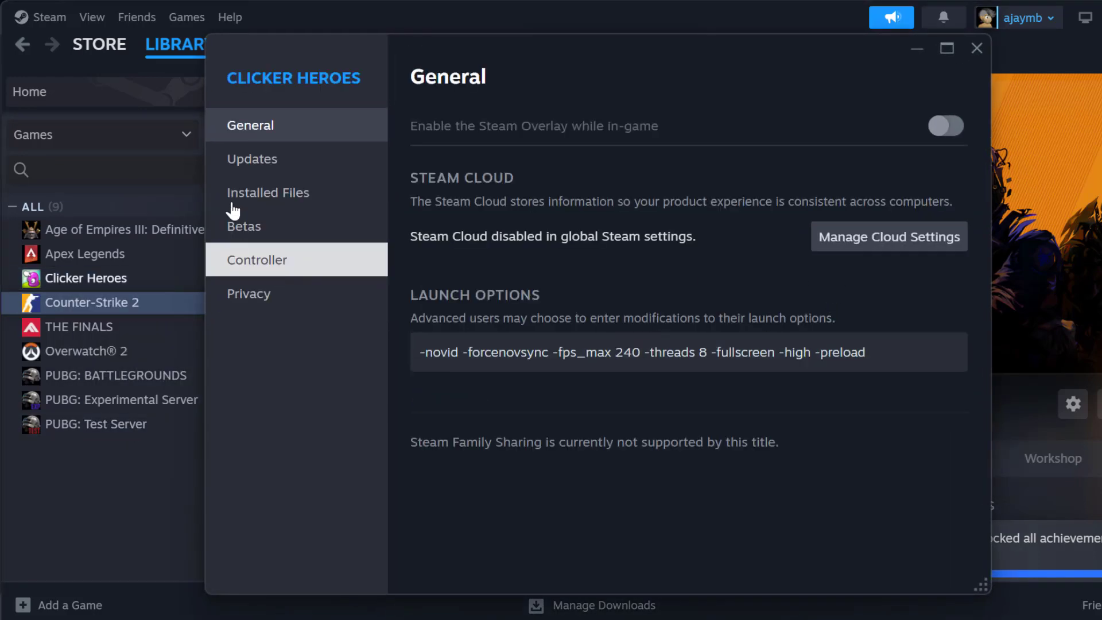
left_click(314, 195)
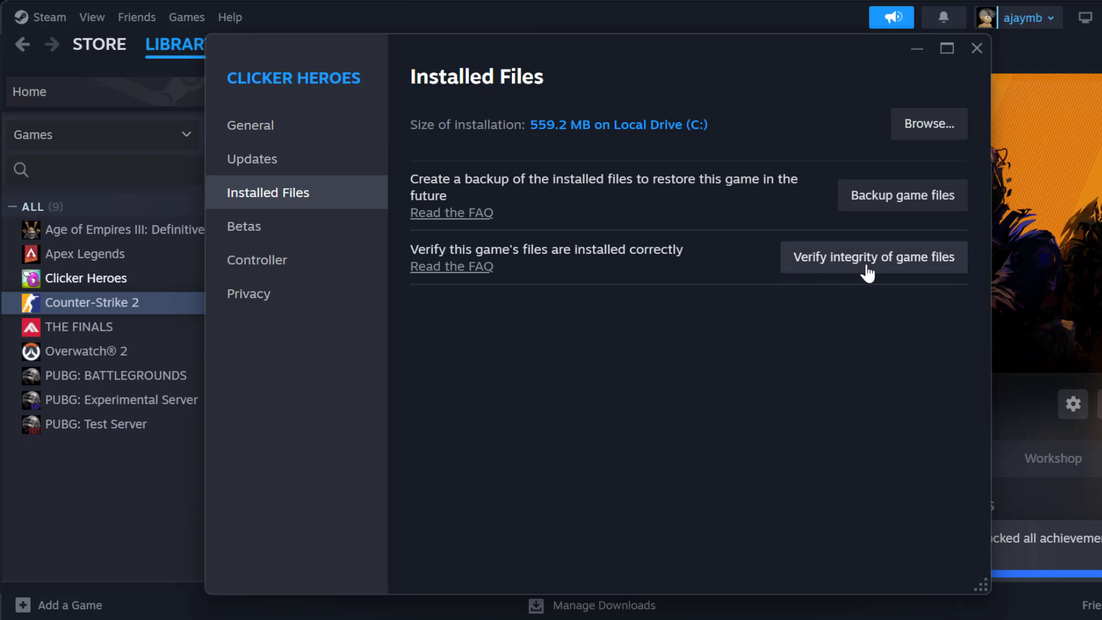
left_click(879, 264)
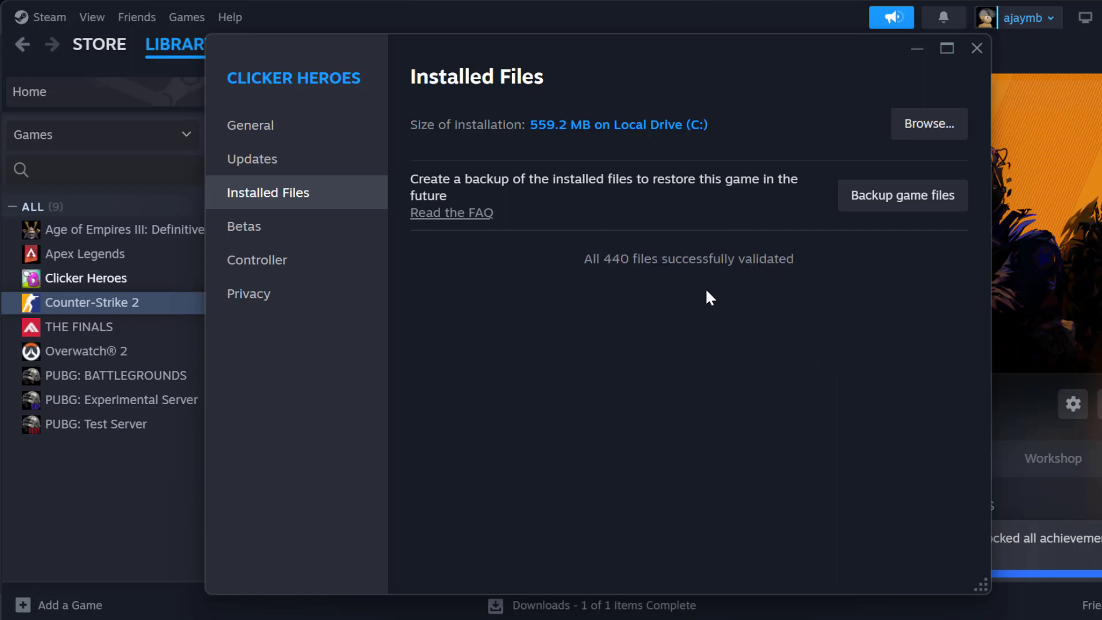
left_click(976, 48)
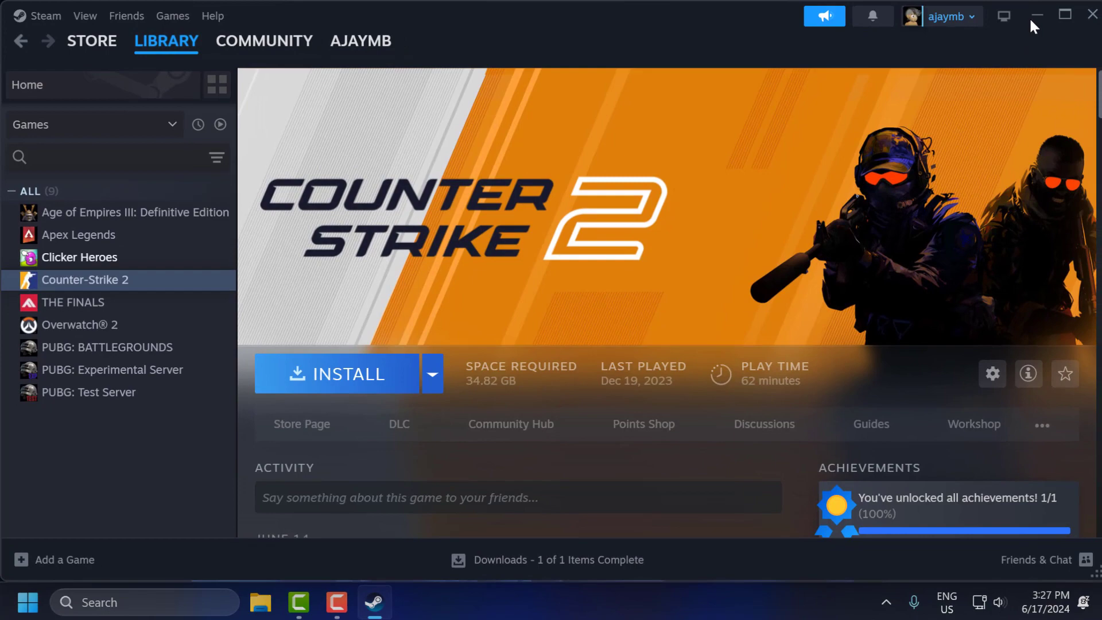
left_click(1028, 16)
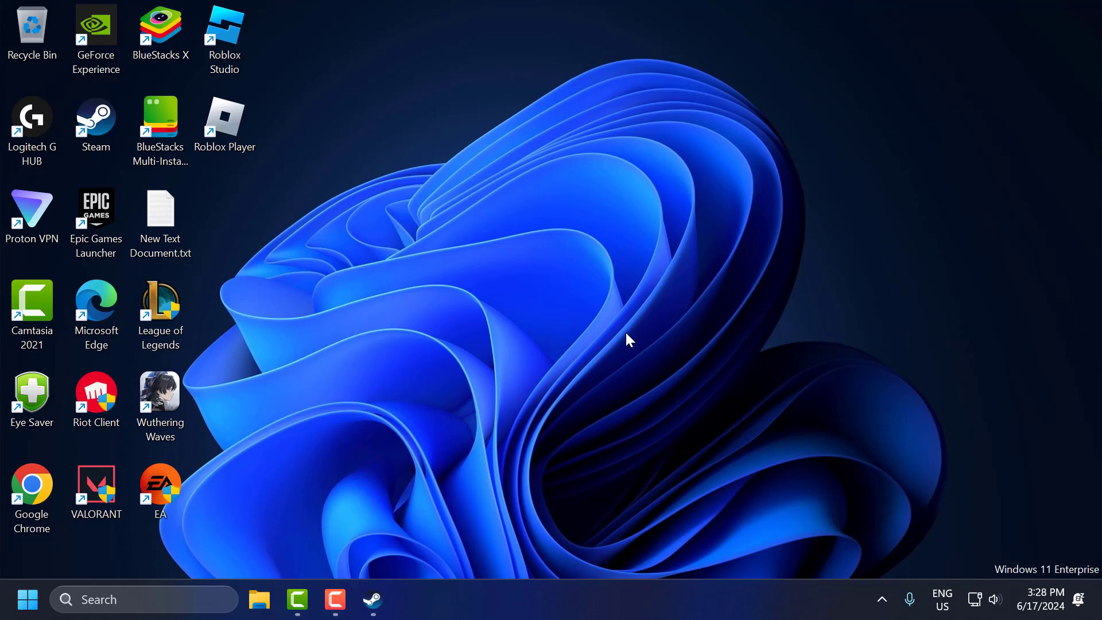
Step: Check for Steam client updates in Steam, then minimize its window
left_click(373, 599)
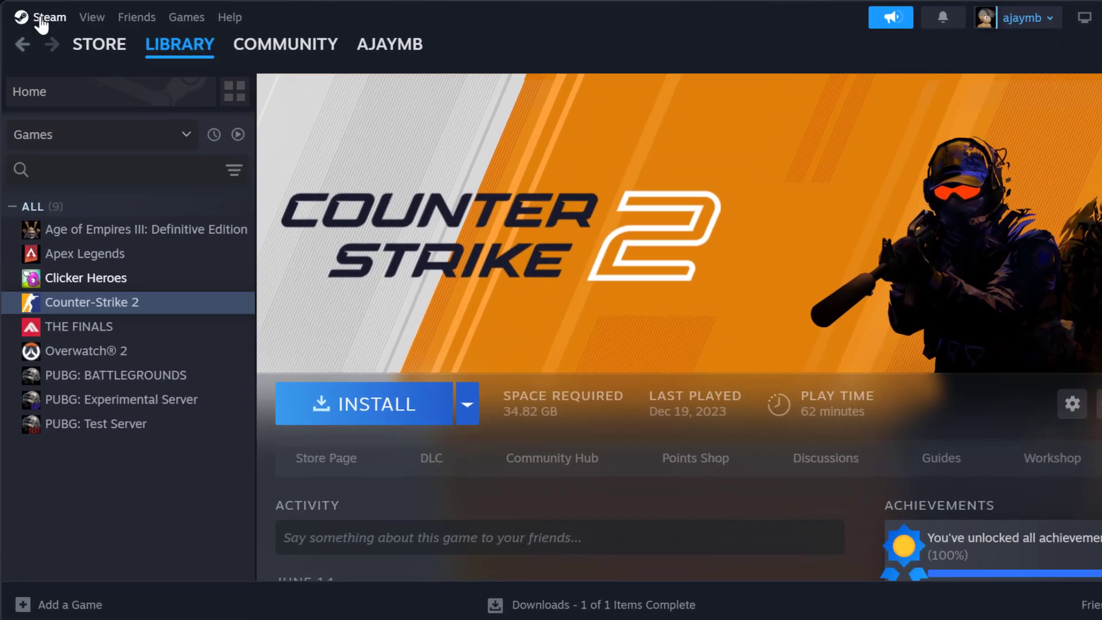
left_click(45, 18)
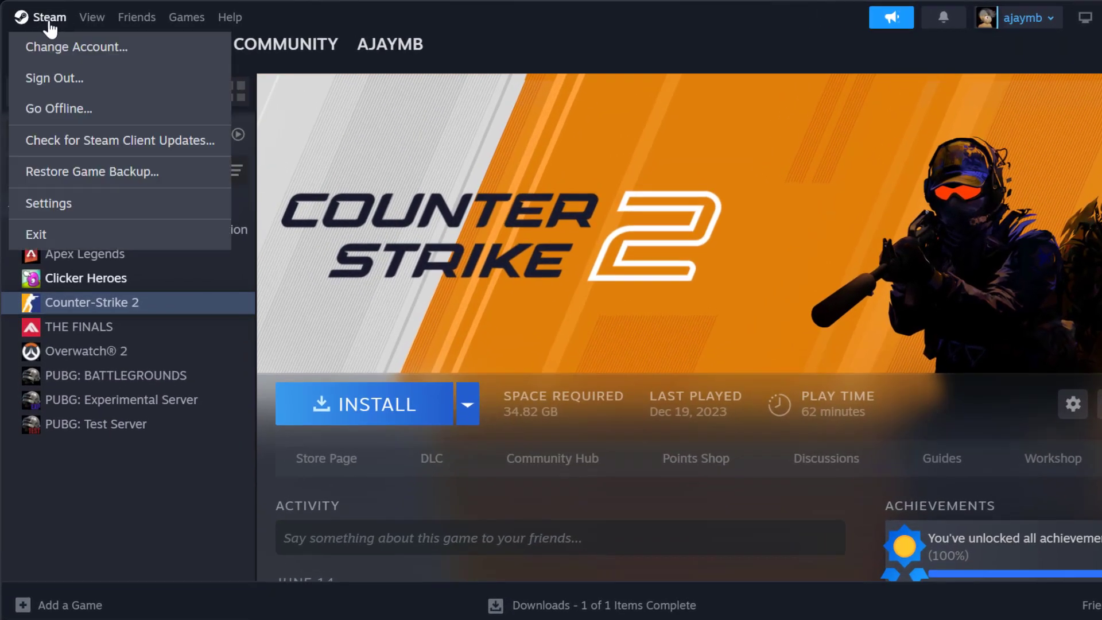
left_click(125, 142)
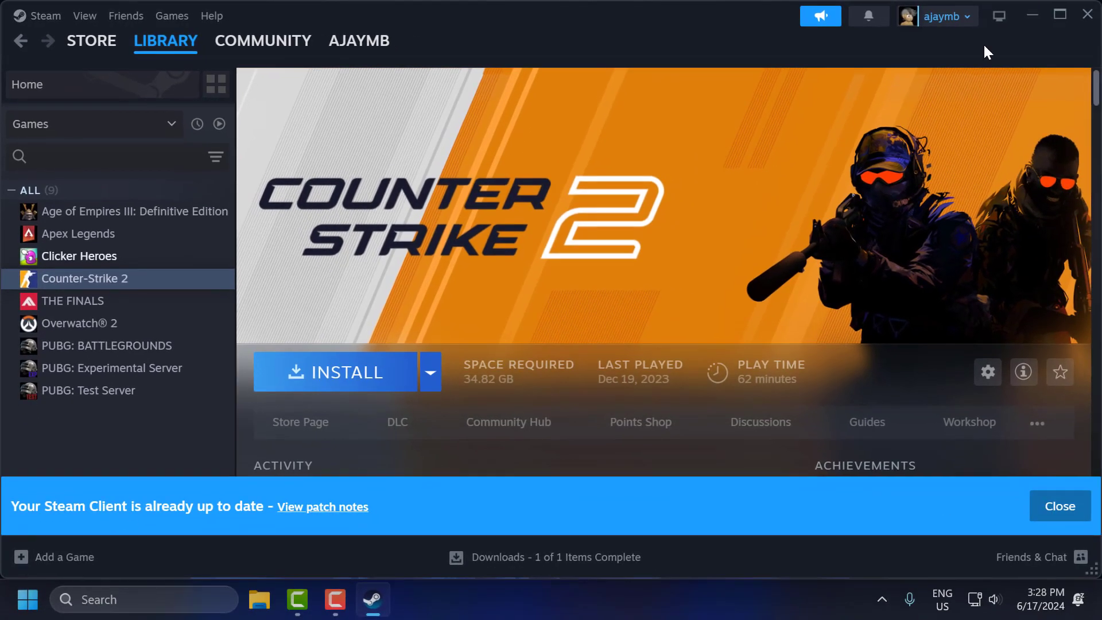
left_click(1033, 17)
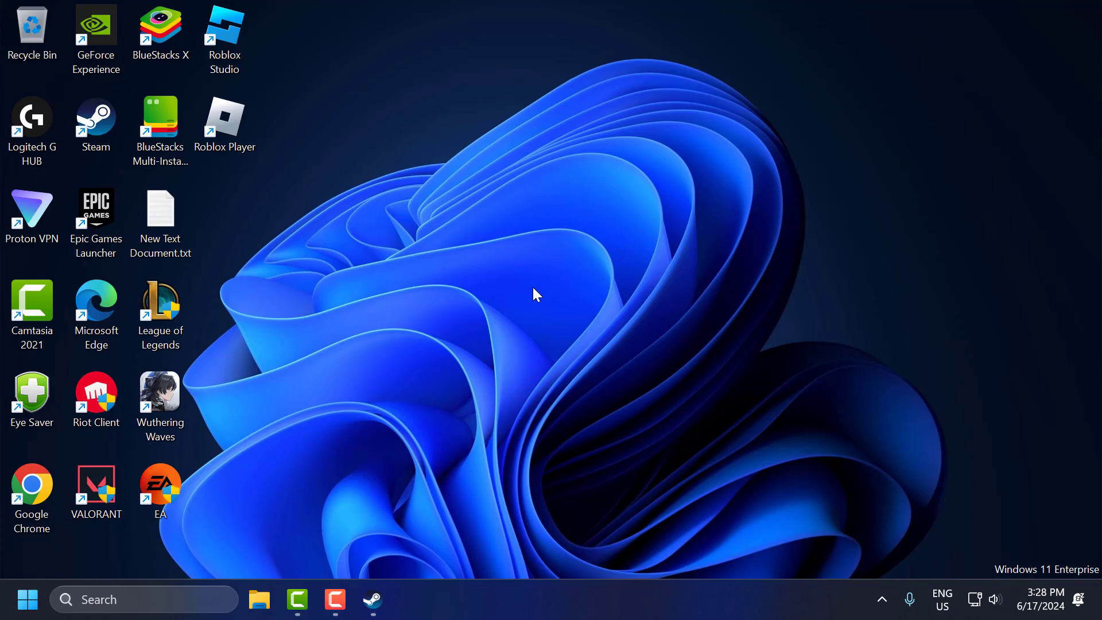
Step: Open the Windows settings for allowing an app through Windows Firewall and unlock the allowed apps list for changes
left_click(153, 599)
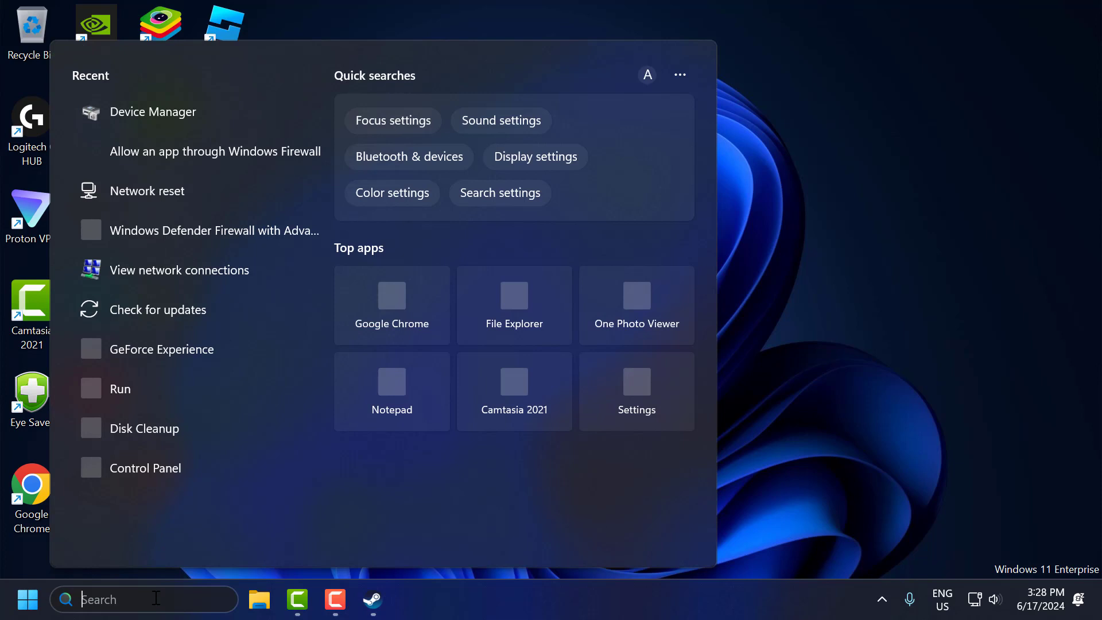
type("allow an app through Winc")
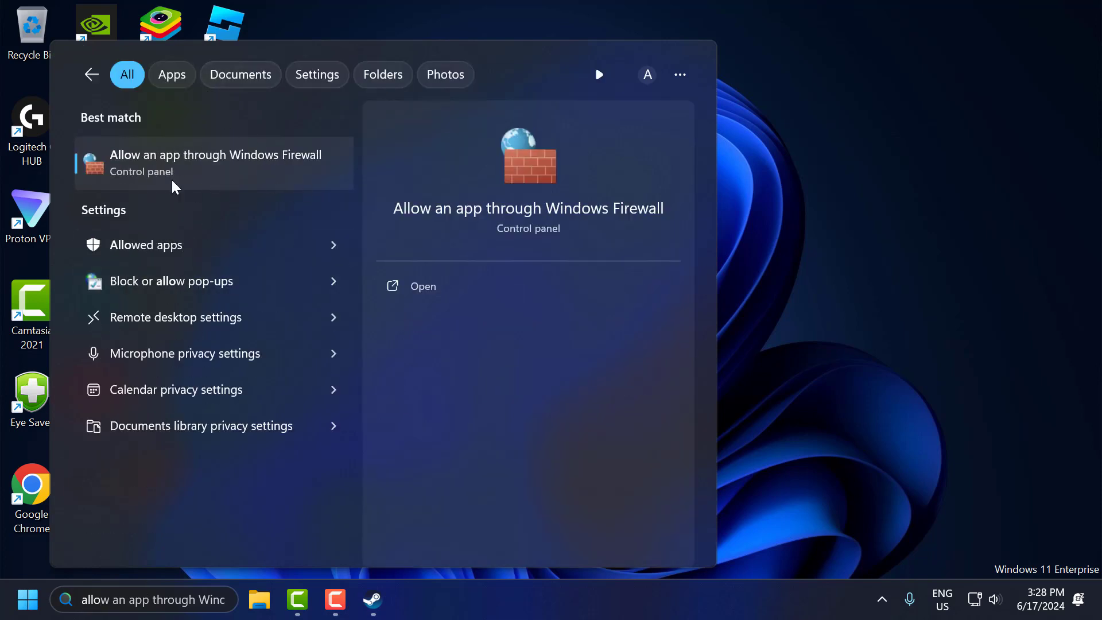
left_click(245, 179)
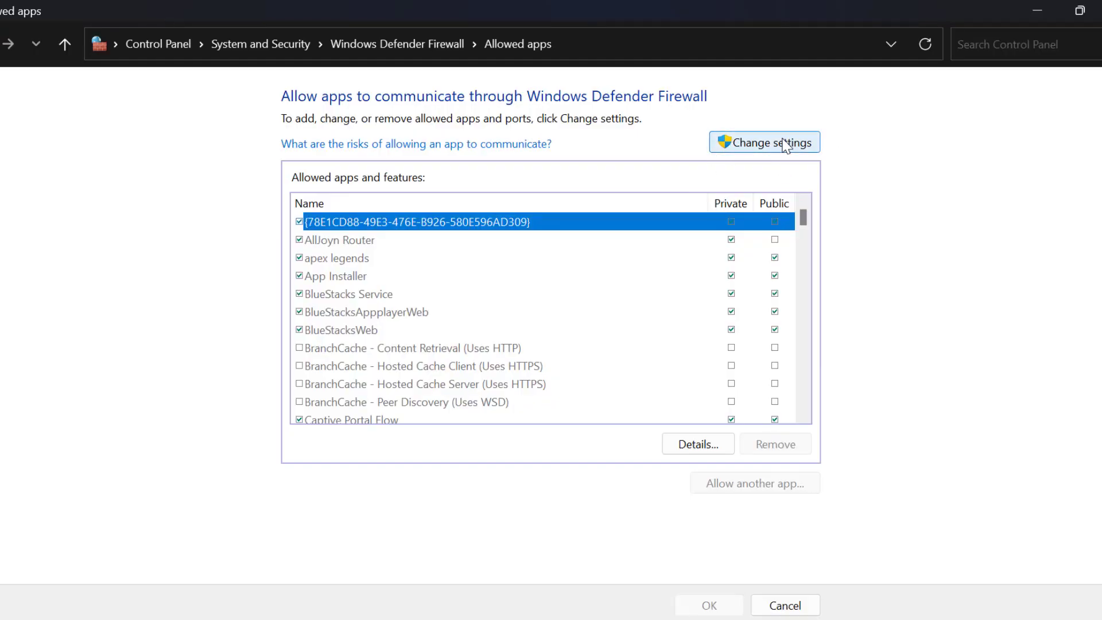
left_click(786, 145)
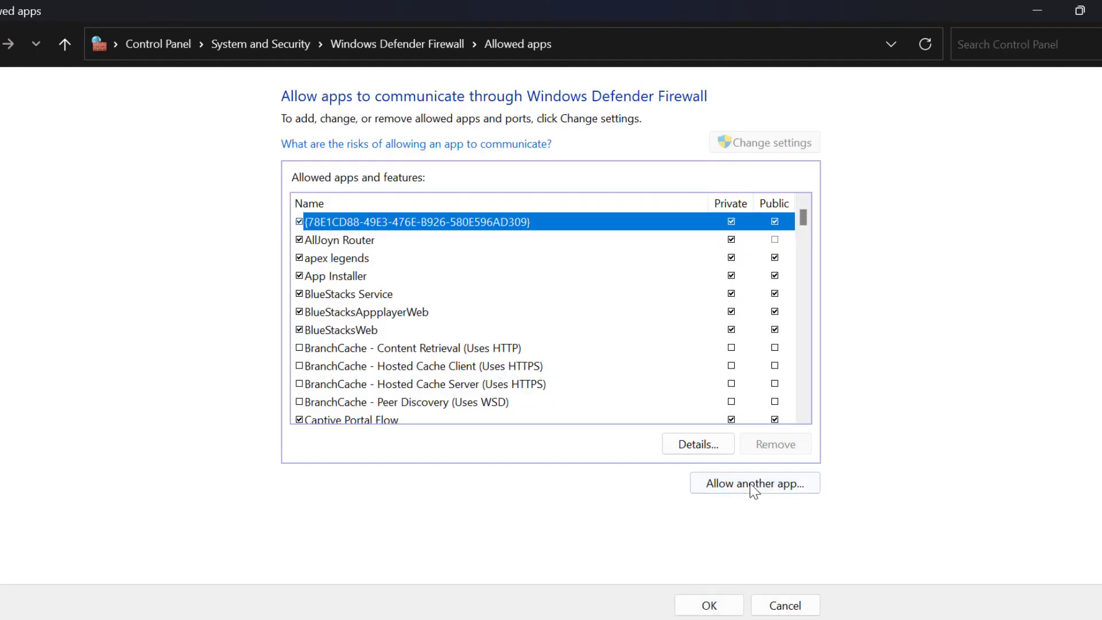
Step: Choose steam.exe from C:\Program Files (x86)\Steam as another app to allow through the firewall
left_click(725, 487)
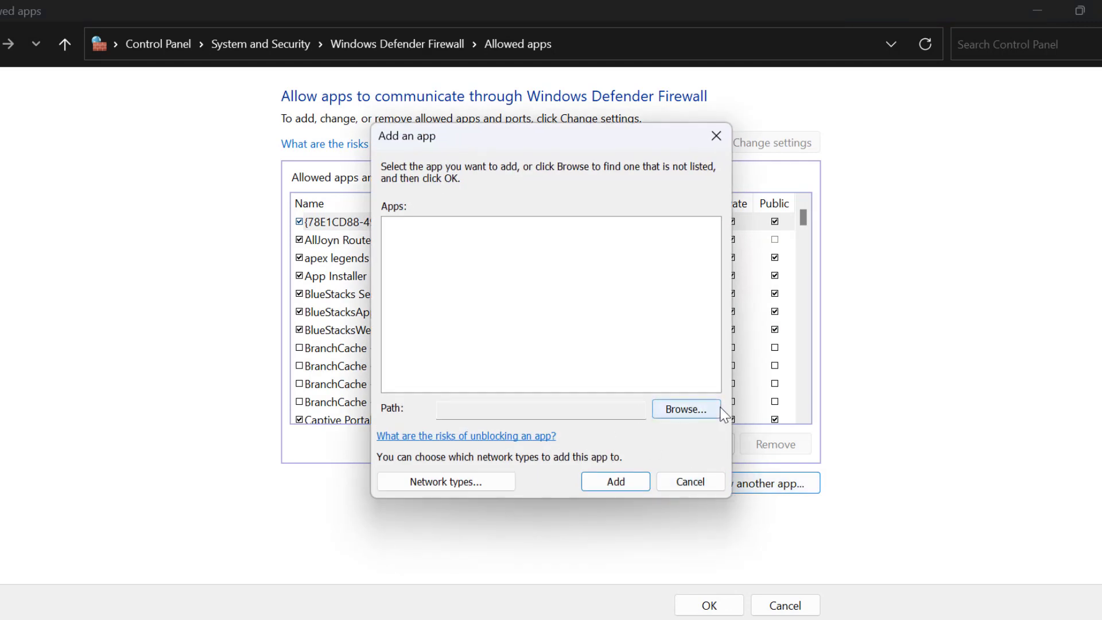
left_click(705, 408)
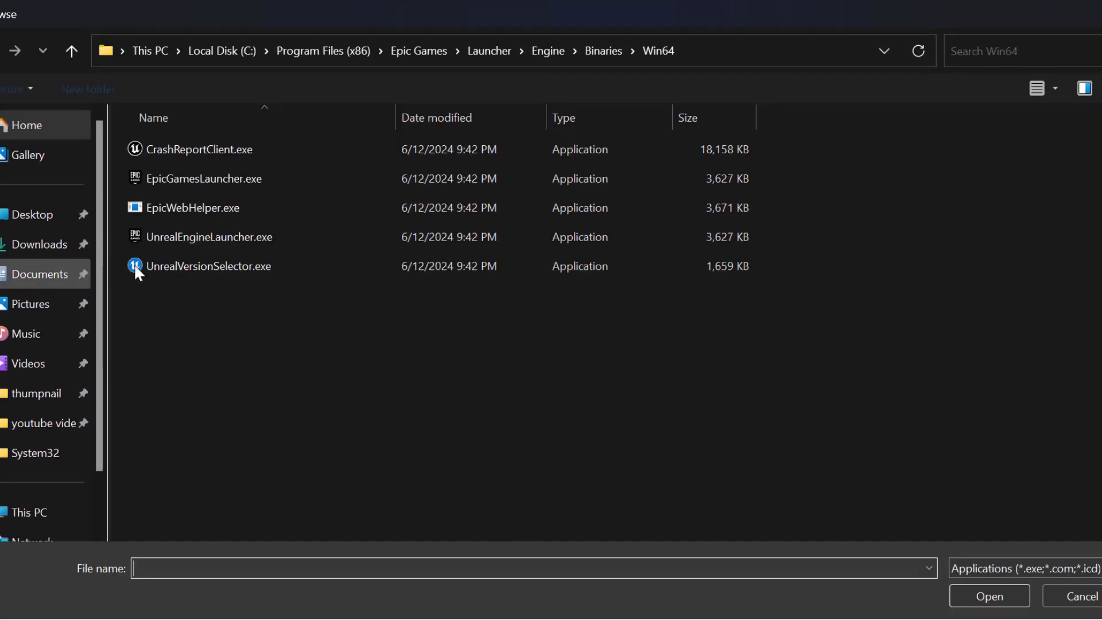
scroll(67, 415, "down", 2)
left_click(39, 446)
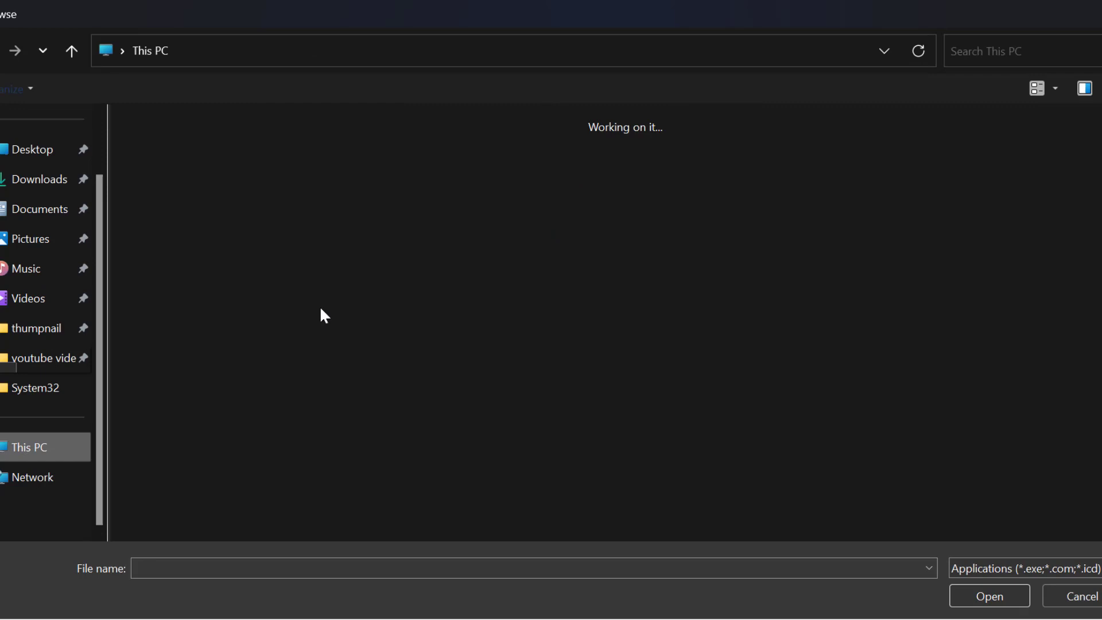
double_click(239, 160)
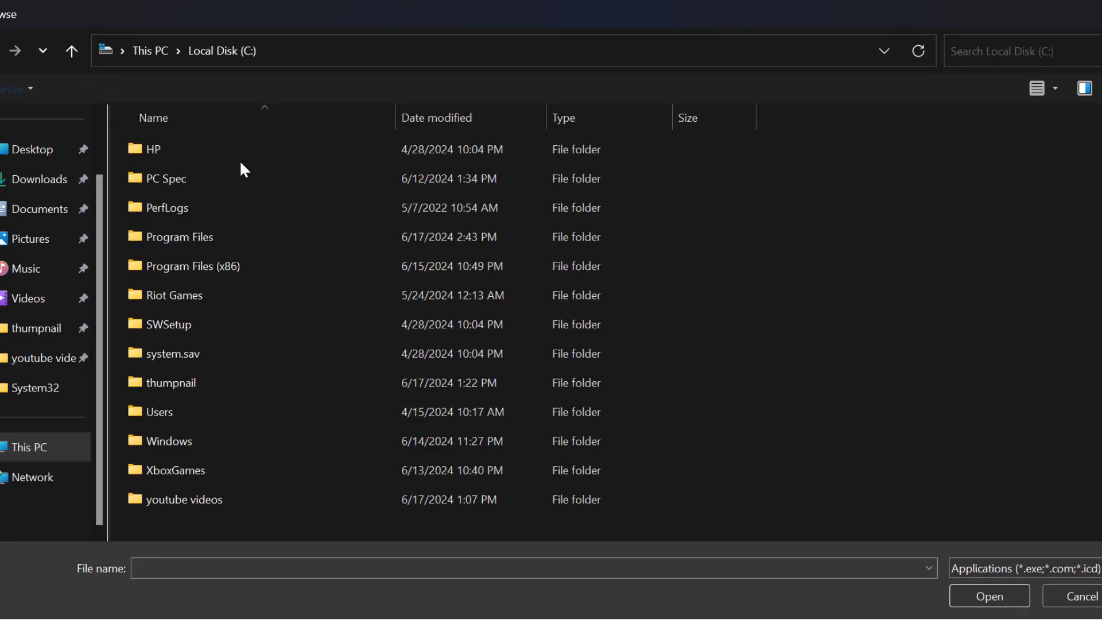
double_click(265, 265)
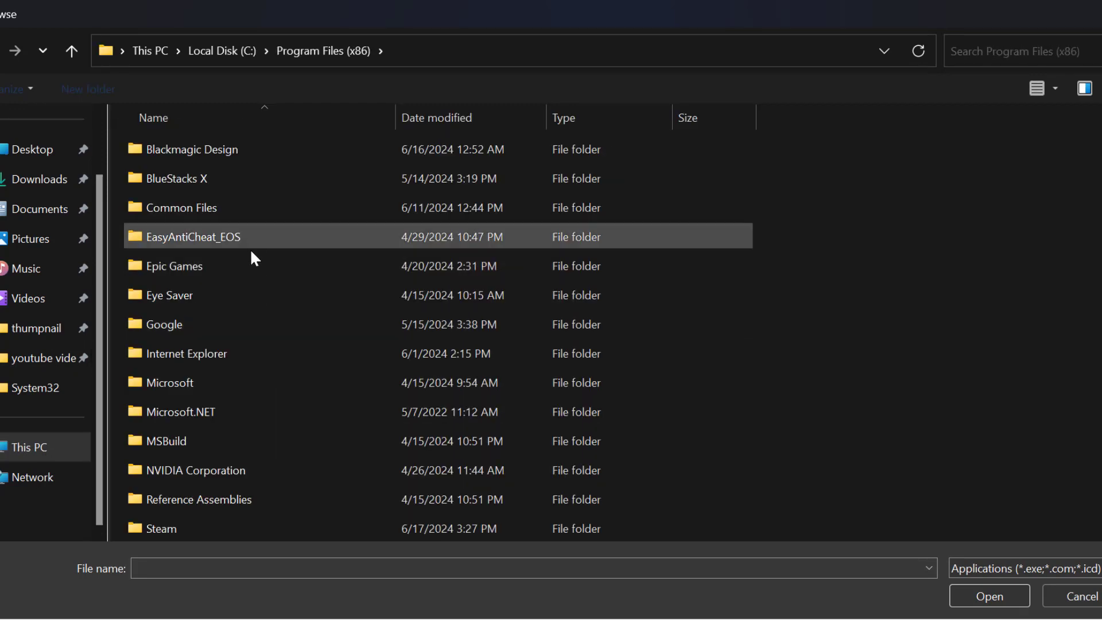
double_click(183, 525)
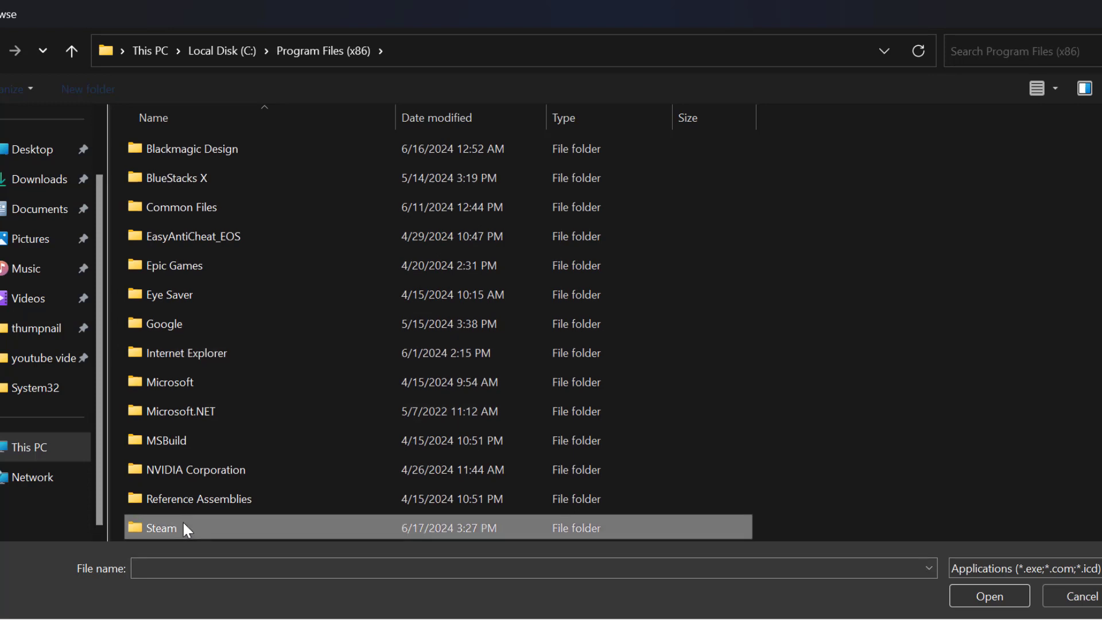
scroll(169, 290, "down", 4)
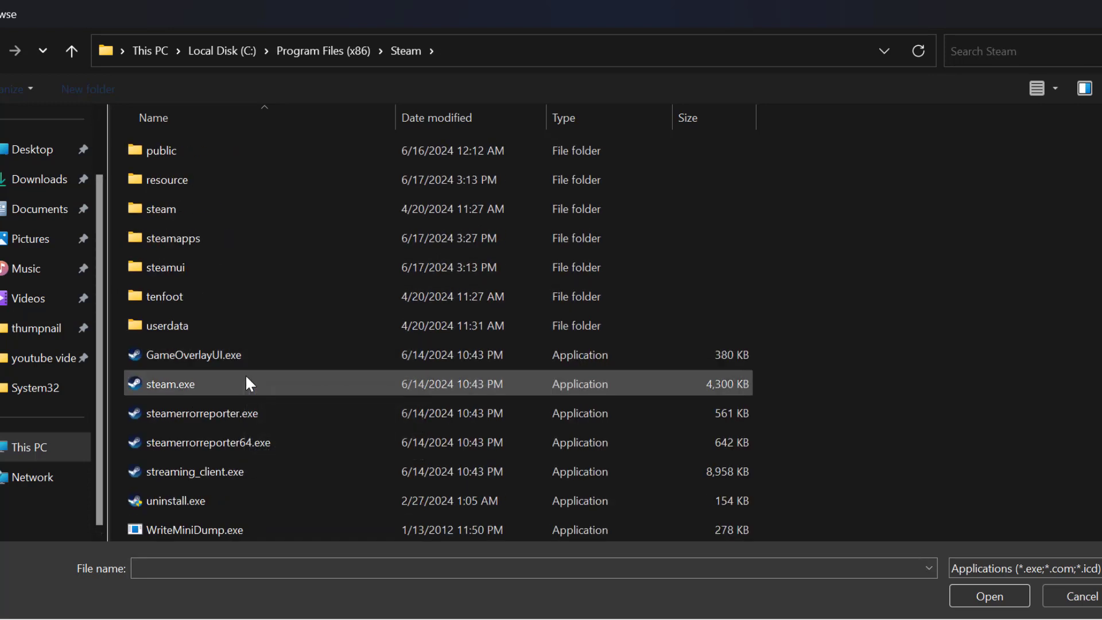
left_click(175, 386)
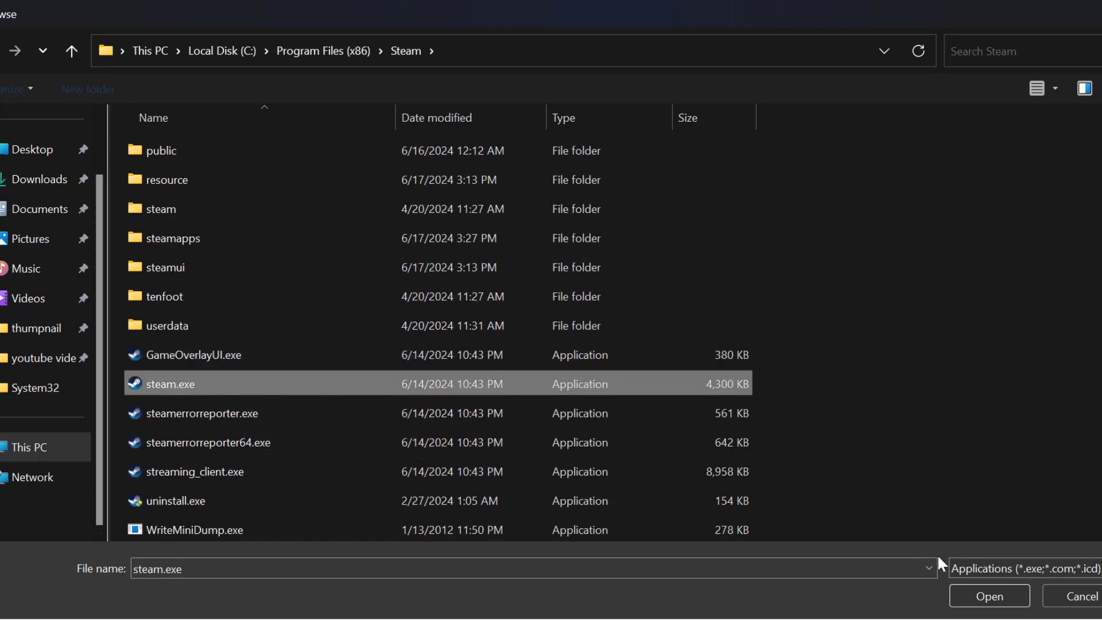
left_click(989, 596)
Step: Try to add Steam to the firewall's allowed apps, then dismiss the message and cancel adding the app
left_click(616, 481)
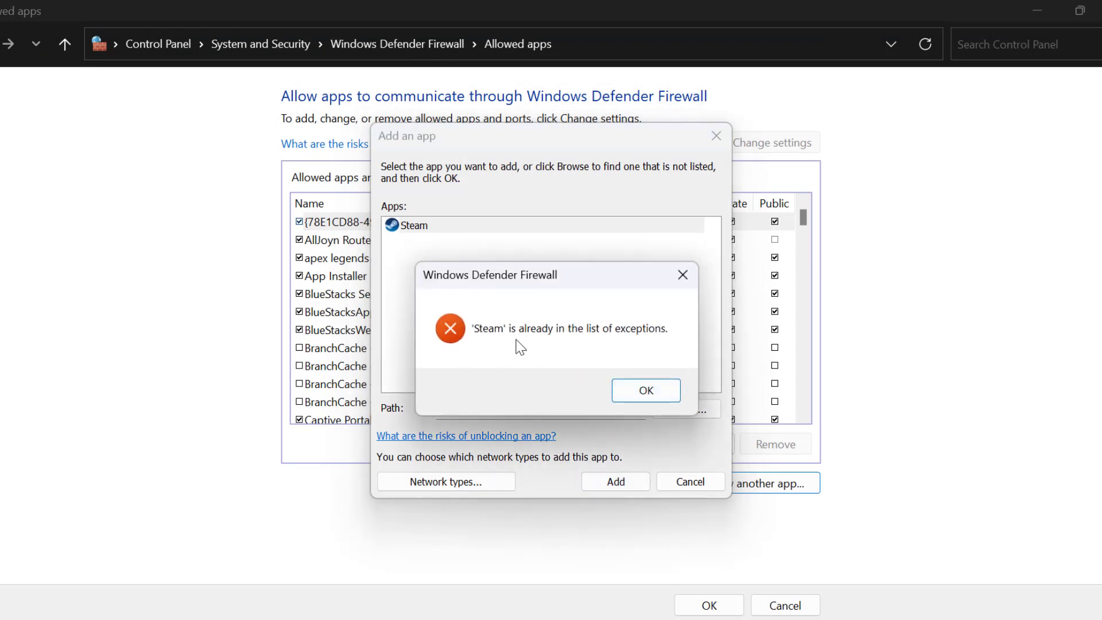
left_click(643, 392)
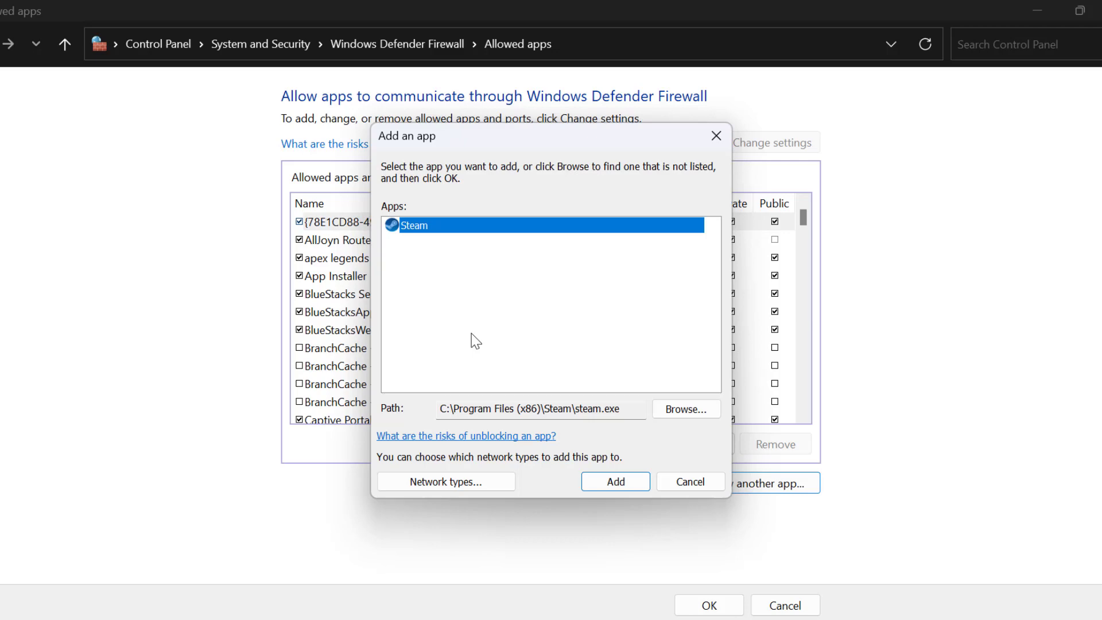
left_click(697, 486)
Step: Find Steam in the firewall's allowed apps list and check its access on private and public networks
left_click(379, 280)
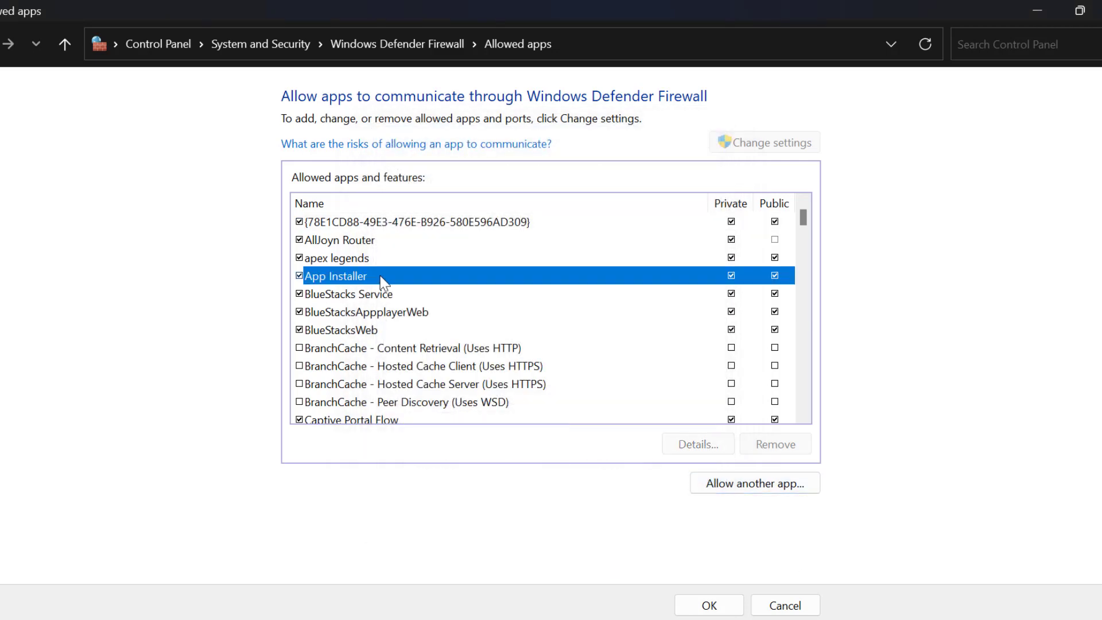
key("s")
key("s")
key("s")
key("s")
key("s")
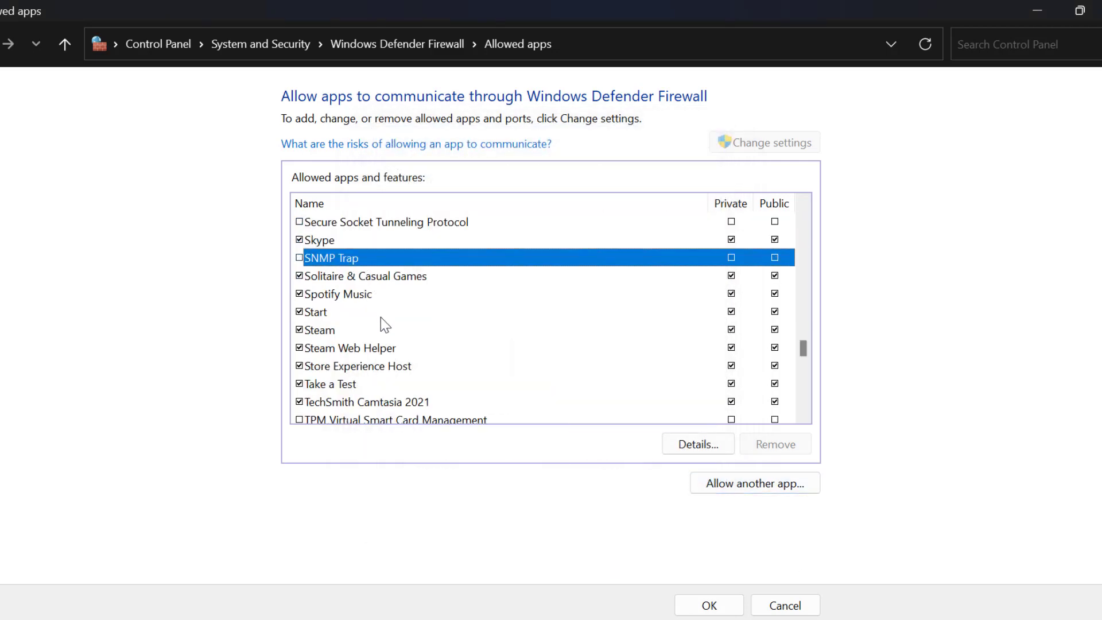
left_click(310, 329)
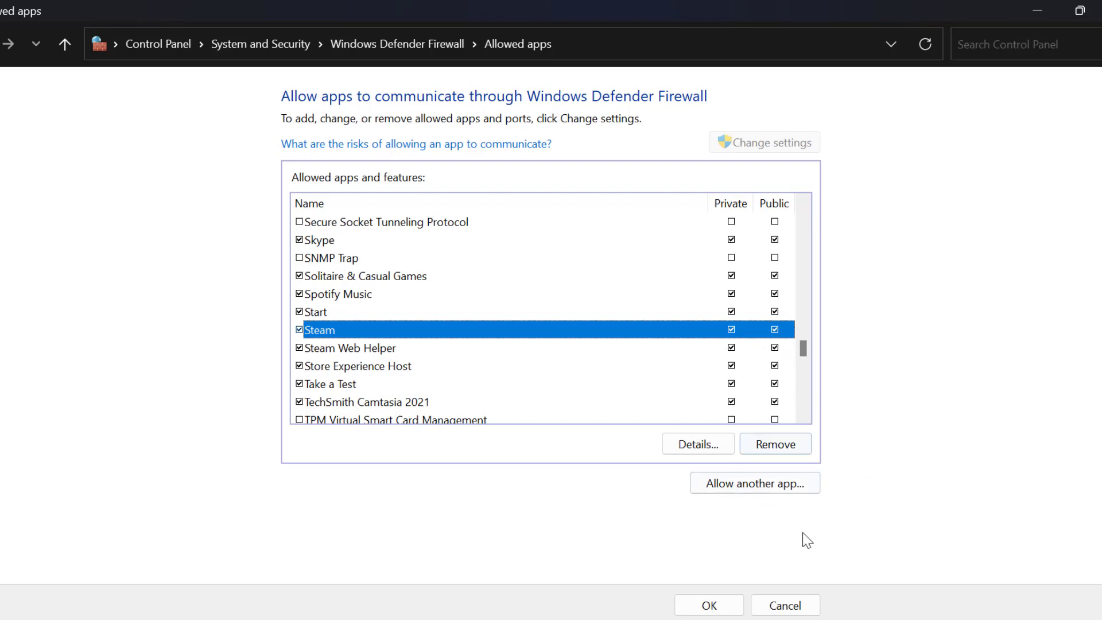
Step: Try to allow Clicker Heroes.exe from C:\Program Files (x86)\Steam\steamapps\common\Clicker Heroes as another app through the firewall
left_click(745, 485)
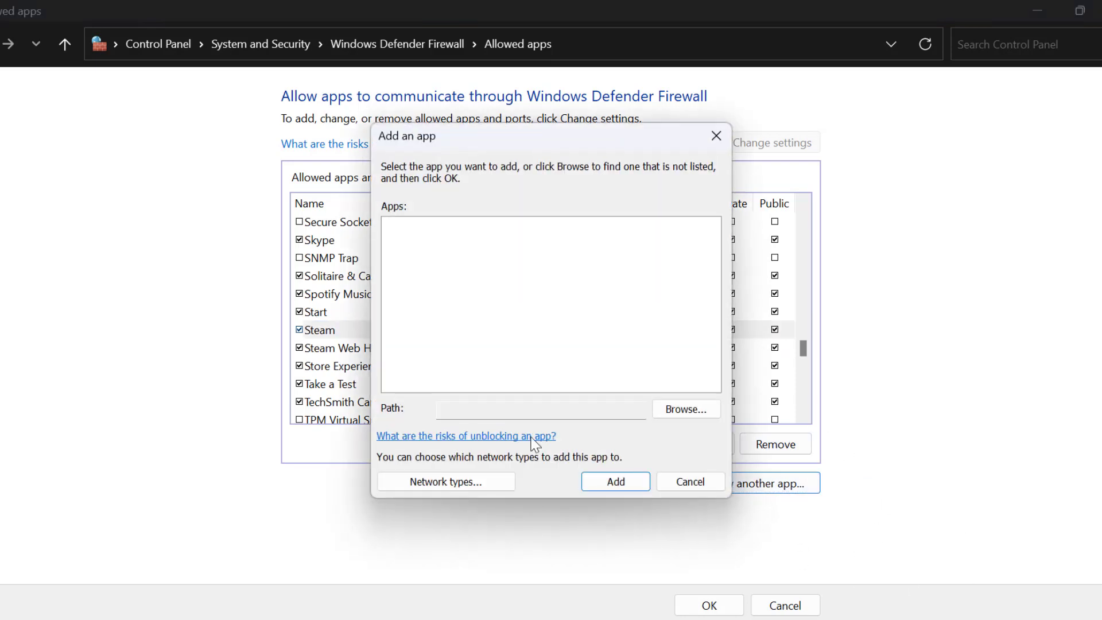
left_click(671, 409)
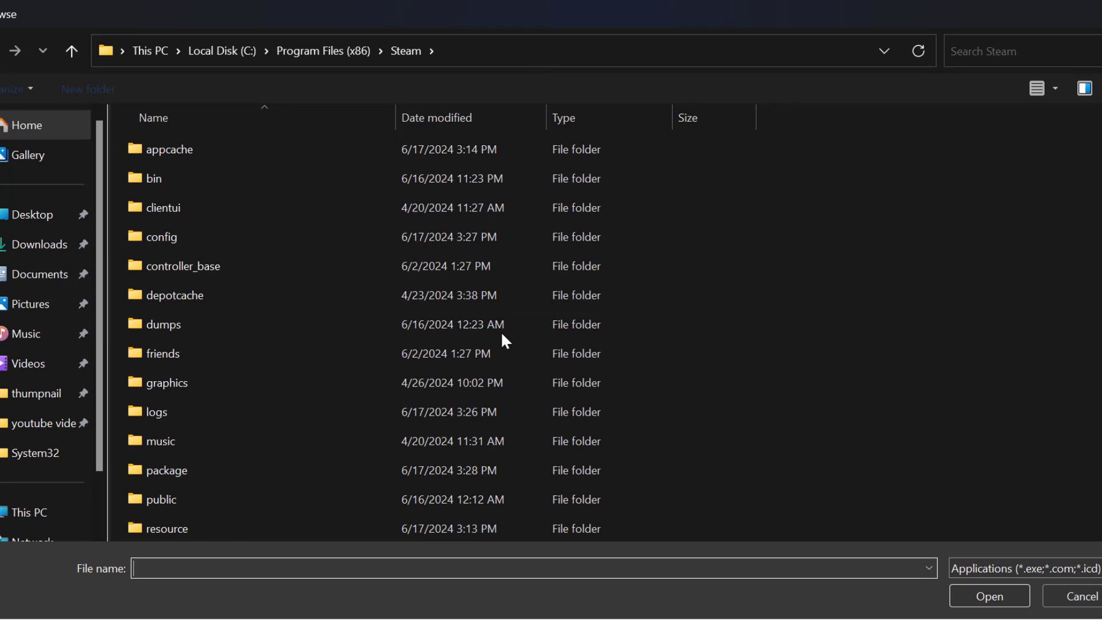
scroll(286, 344, "down", 4)
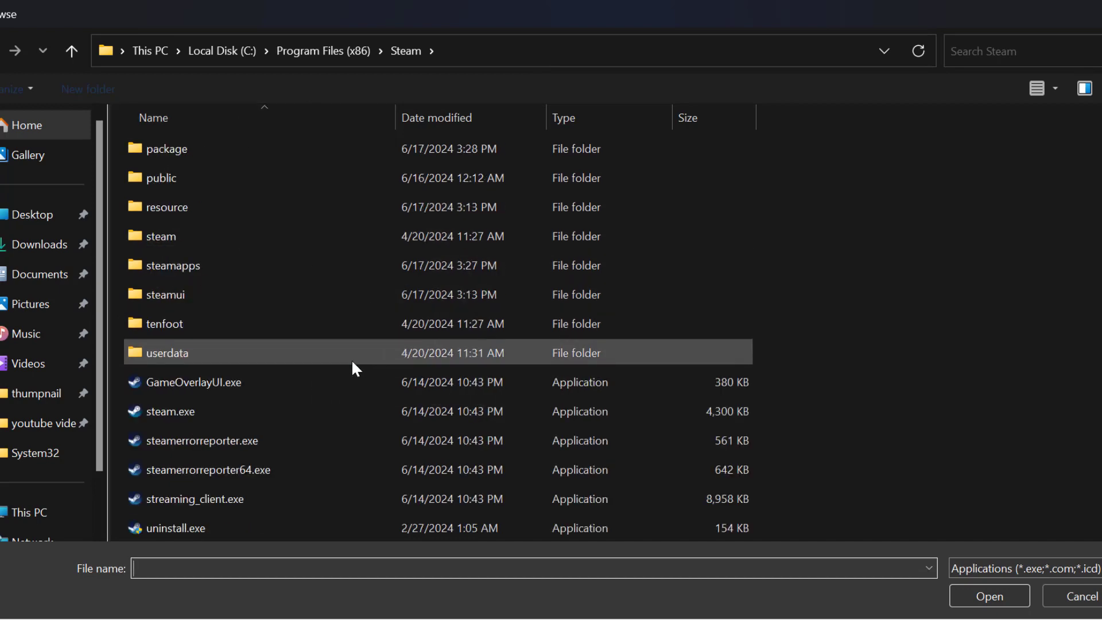
scroll(220, 402, "up", 4)
scroll(258, 419, "down", 3)
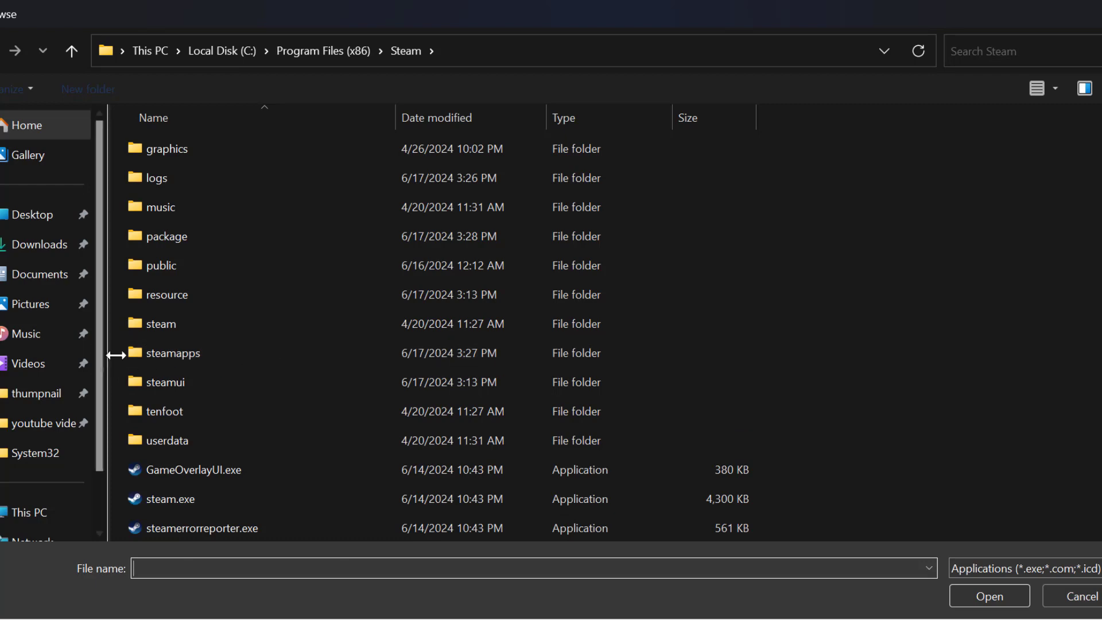
double_click(225, 352)
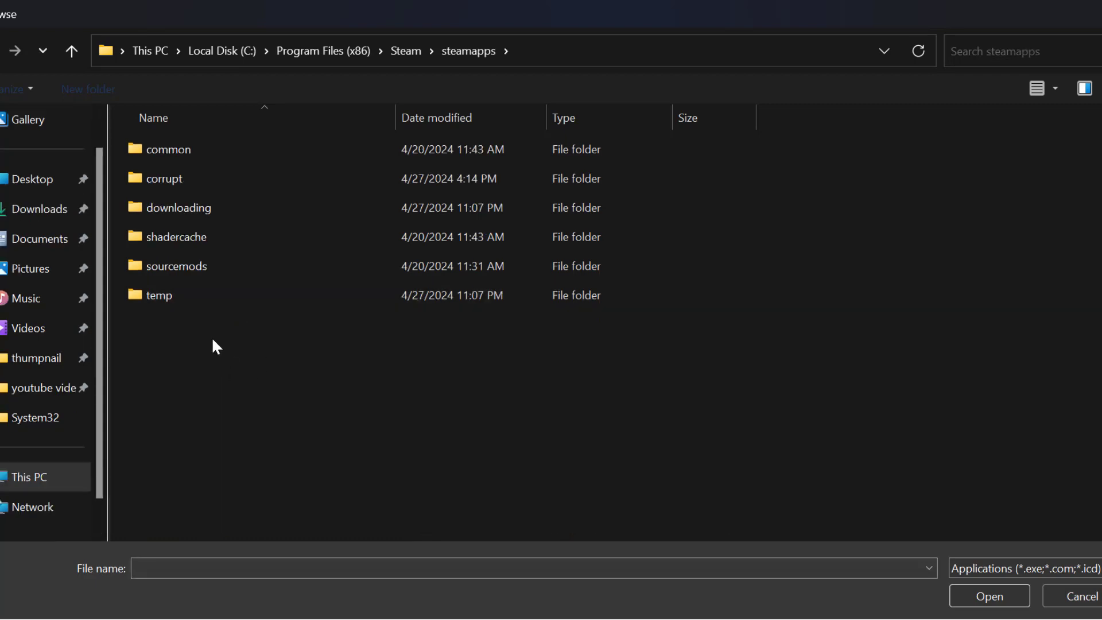
double_click(216, 154)
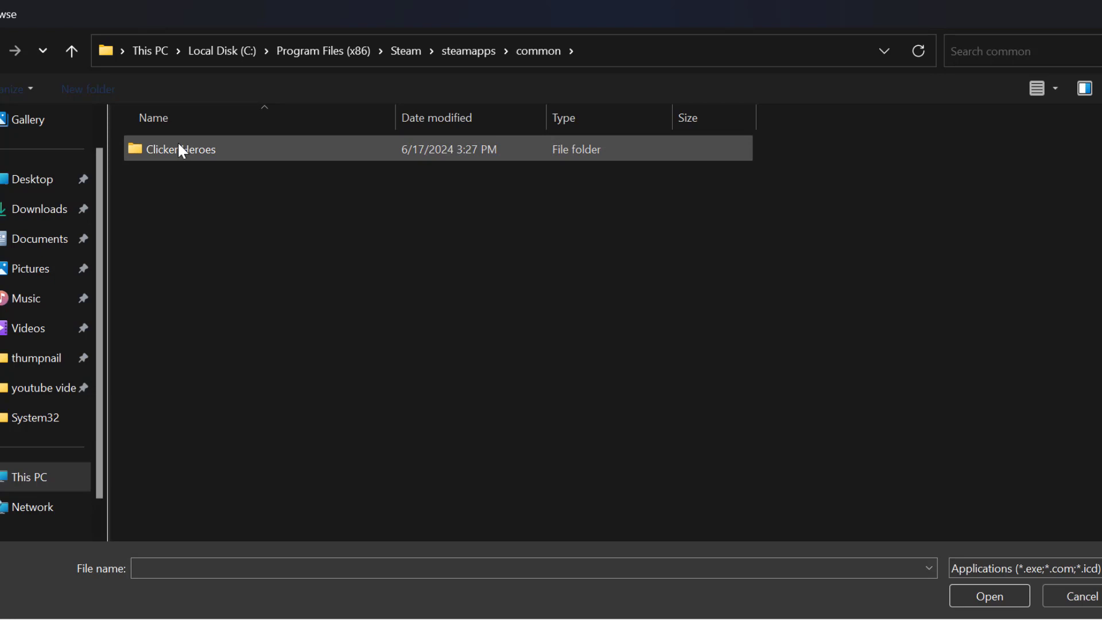
double_click(192, 149)
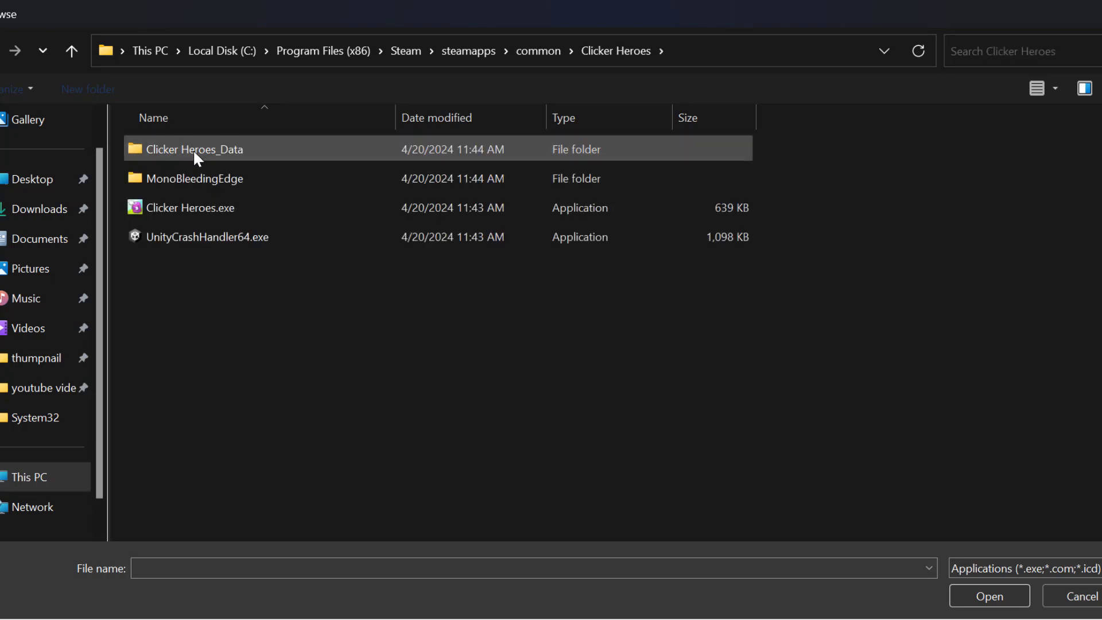
left_click(190, 210)
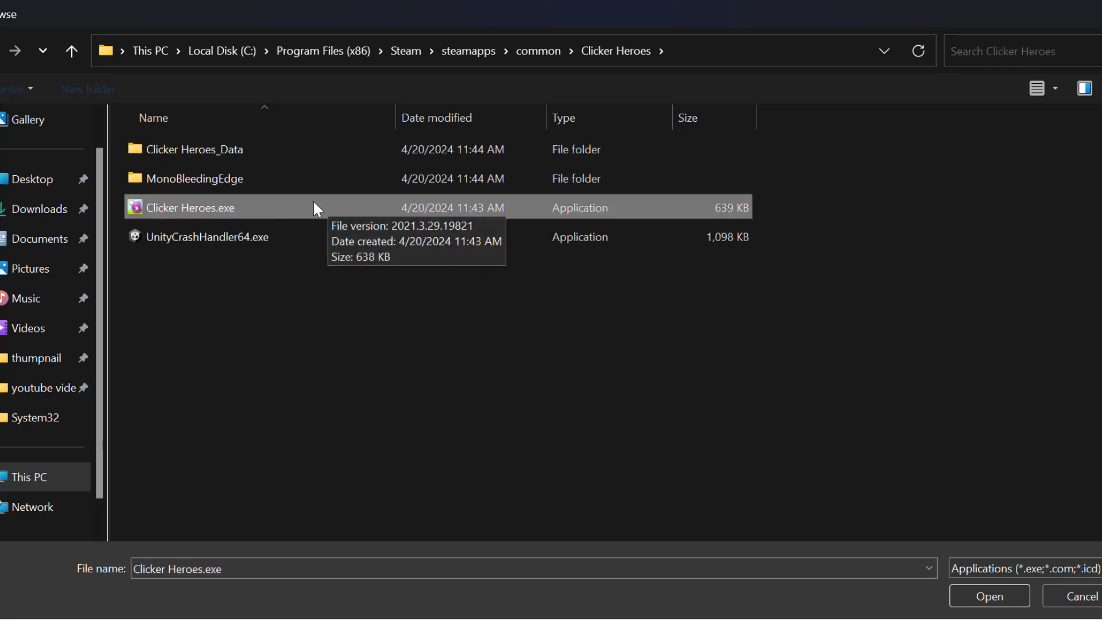
left_click(972, 591)
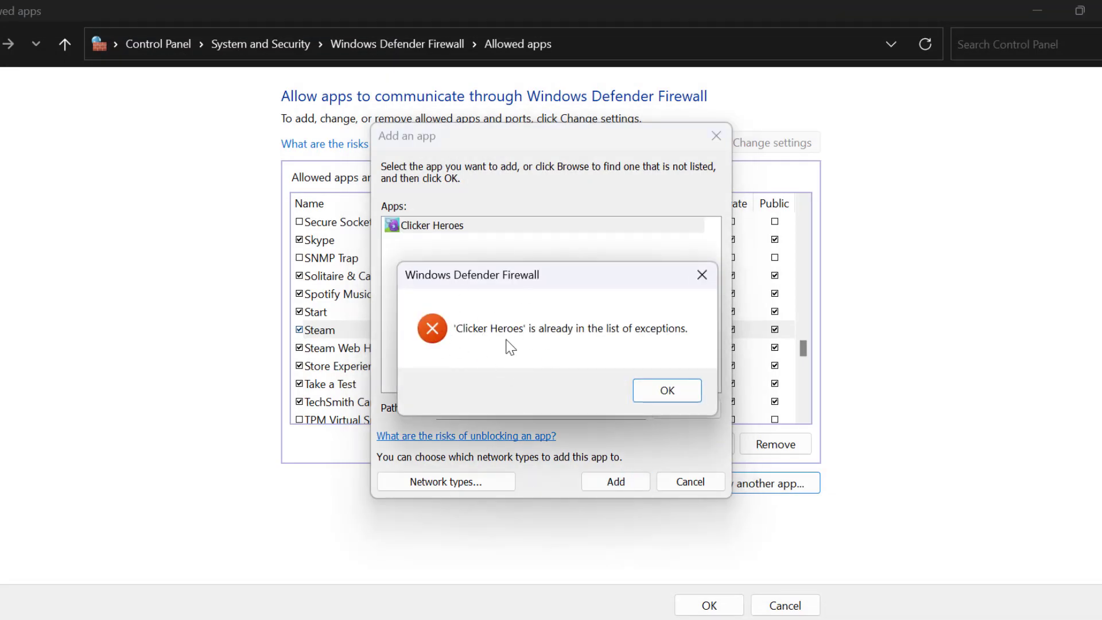
left_click(677, 397)
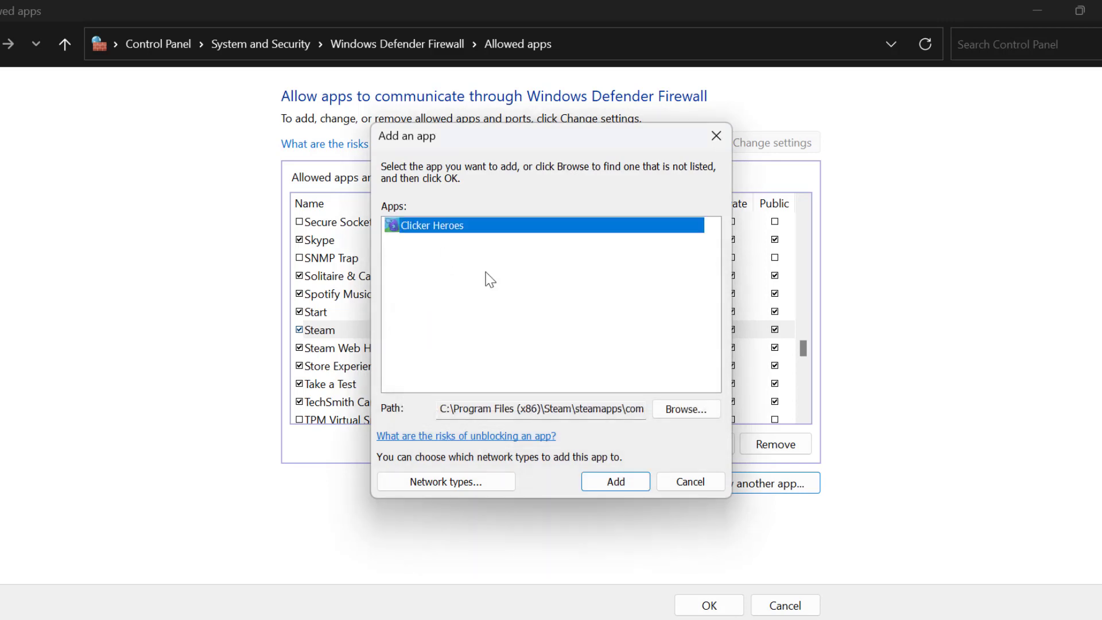
left_click(697, 483)
Step: Find Clicker Heroes in the allowed apps list, check its private and public access, and confirm the firewall settings
left_click(413, 336)
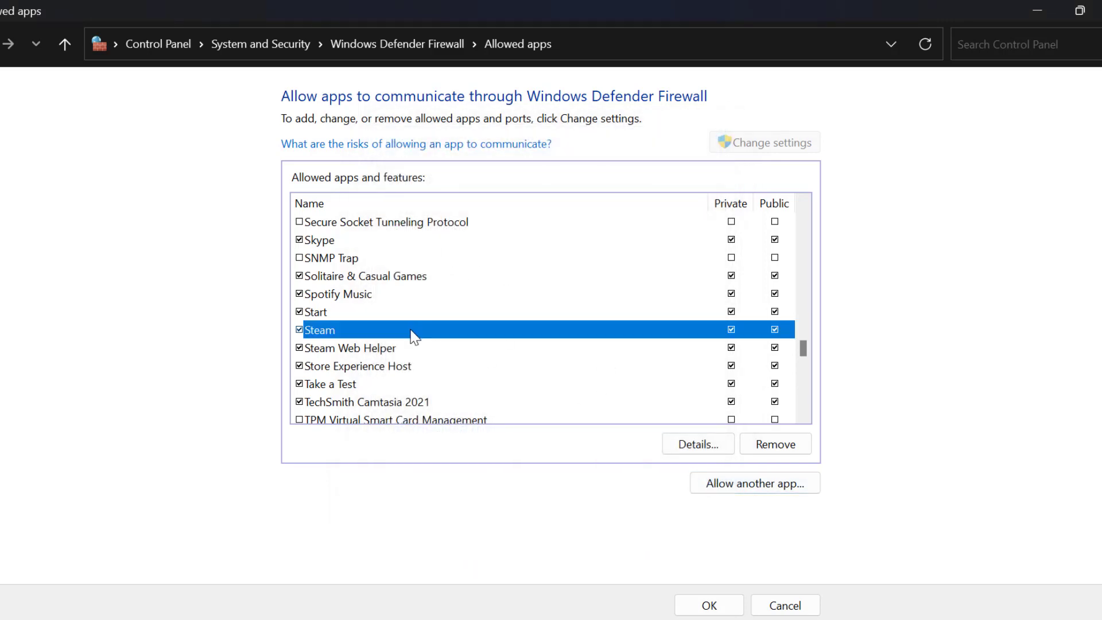
type("cl")
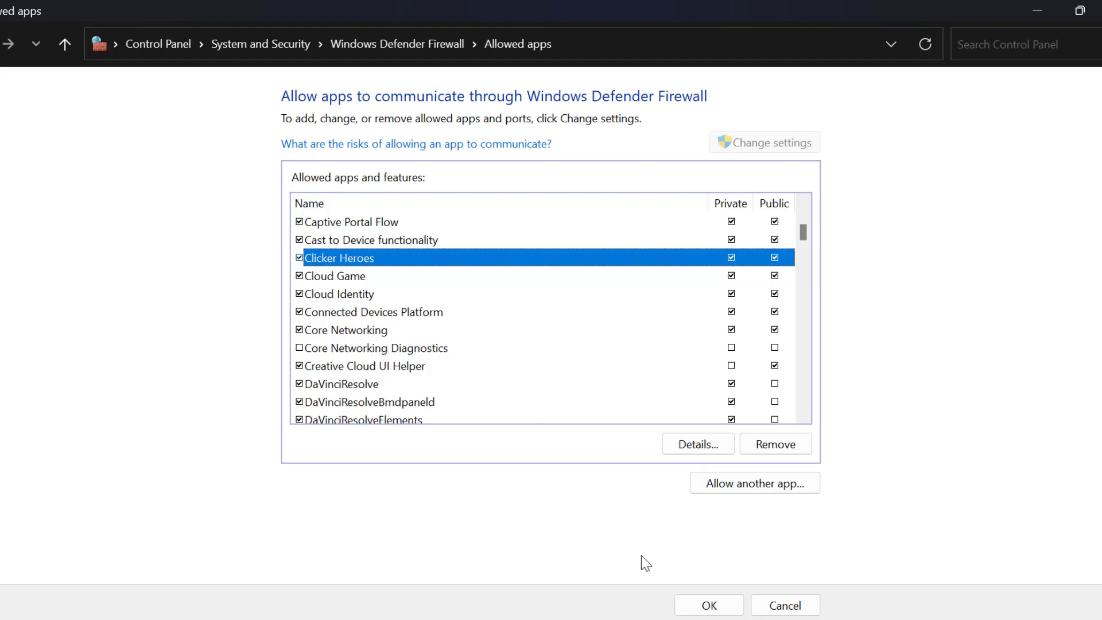
left_click(710, 606)
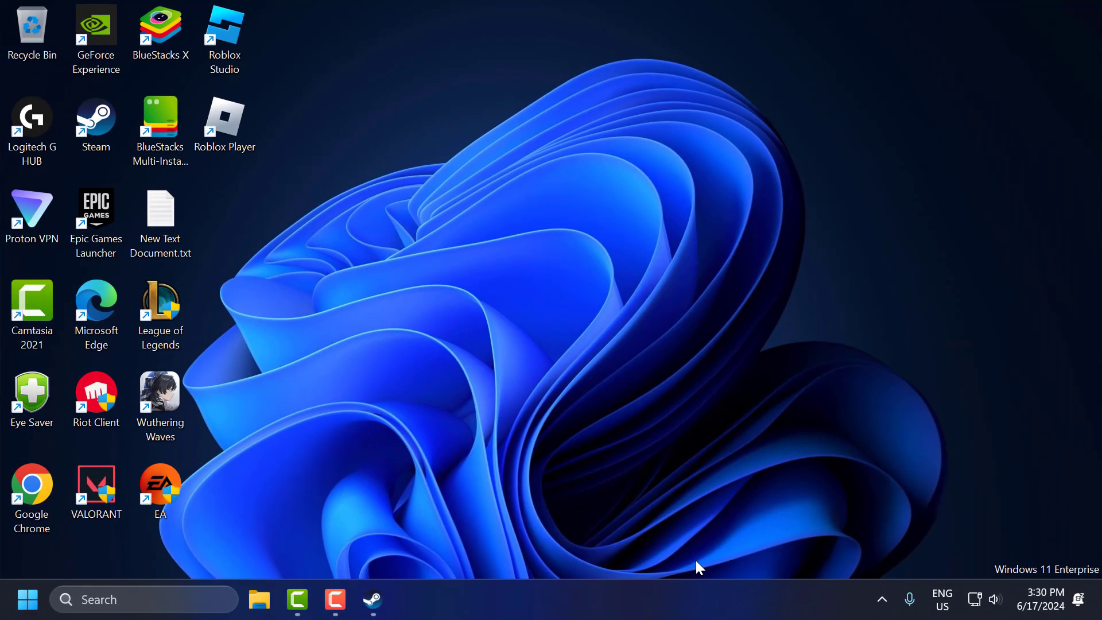